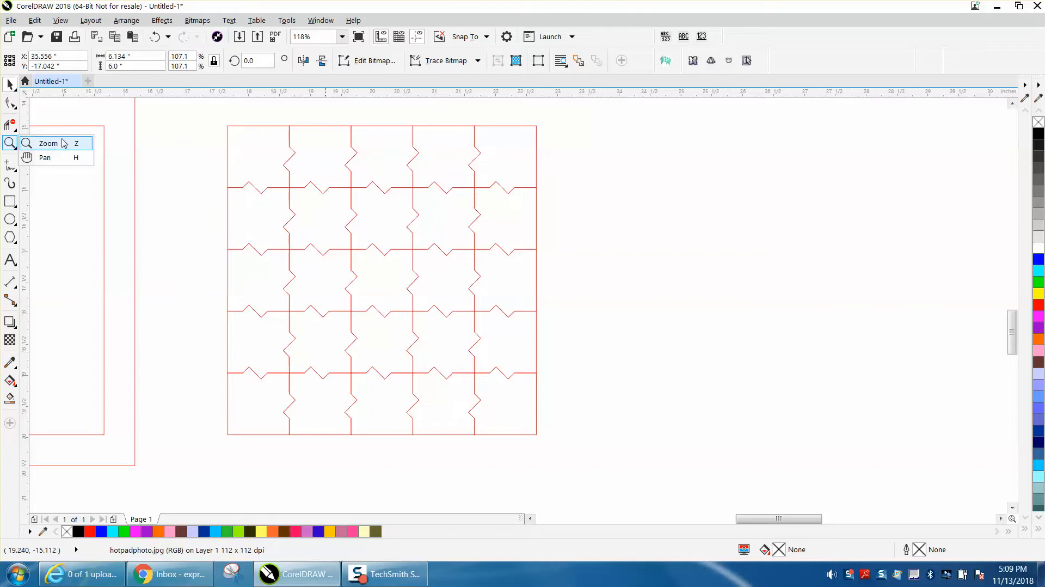
Inspect the joint on the puzzle's top edge, shift the top-left corner piece slightly, and undo the move.
{"action": "left_click_drag", "start_coordinate": [332, 123], "coordinate": [364, 154]}
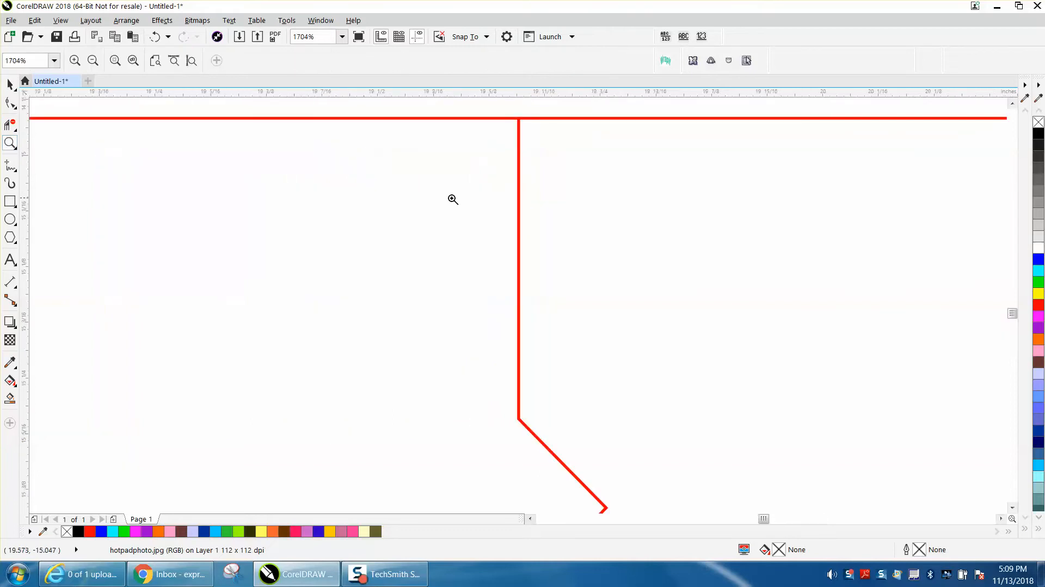
{"action": "right_click", "coordinate": [486, 213]}
{"action": "right_click", "coordinate": [497, 259]}
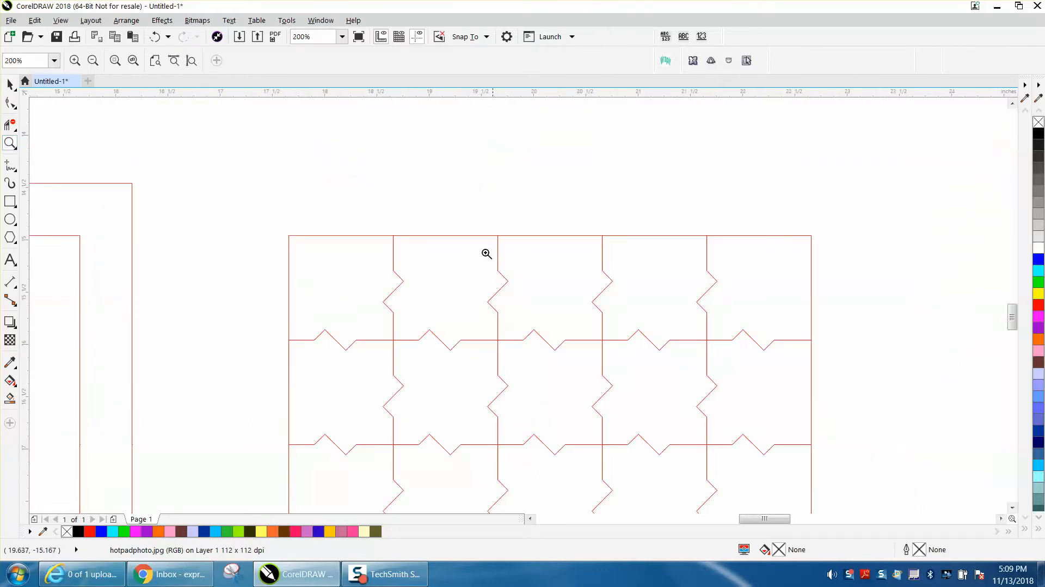
{"action": "left_click", "coordinate": [9, 84]}
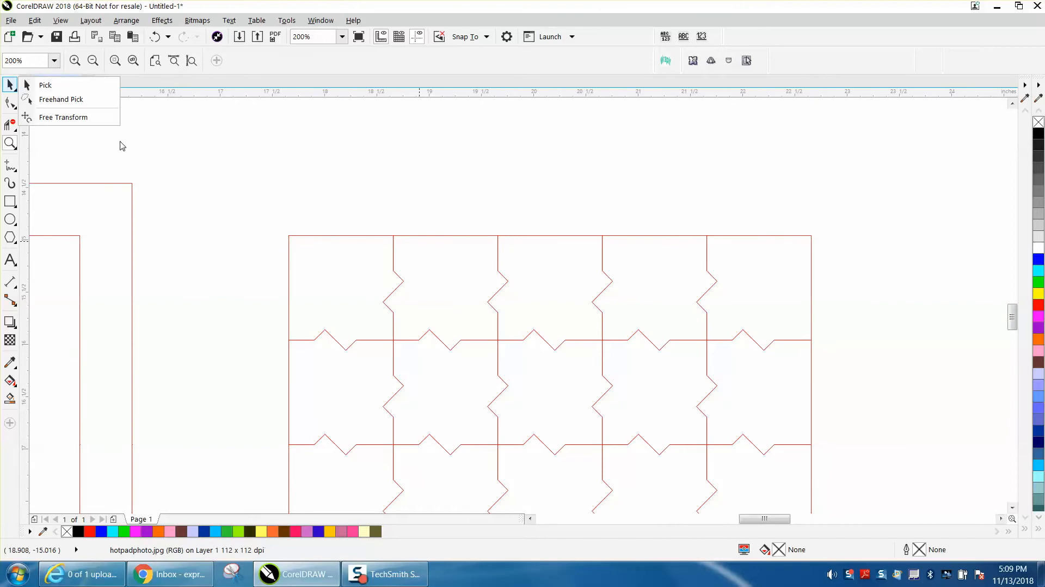
{"action": "left_click", "coordinate": [49, 85]}
{"action": "scroll", "coordinate": [365, 223], "scroll_direction": "down", "scroll_amount": 1}
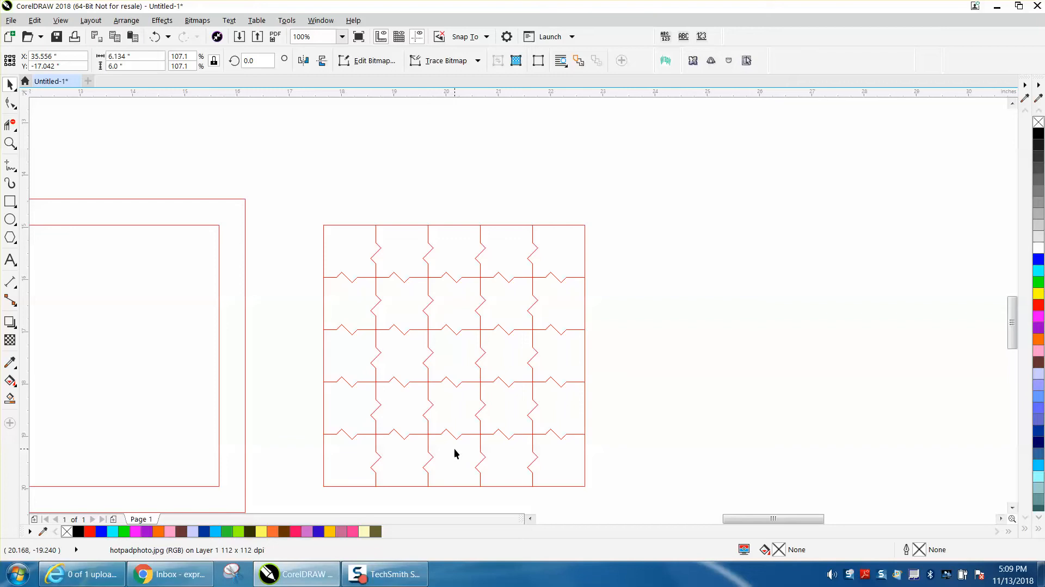
{"action": "mouse_move", "coordinate": [365, 274]}
{"action": "left_mouse_down"}
{"action": "mouse_move", "coordinate": [368, 315]}
{"action": "mouse_move", "coordinate": [401, 384]}
{"action": "mouse_move", "coordinate": [361, 267]}
{"action": "left_mouse_up"}
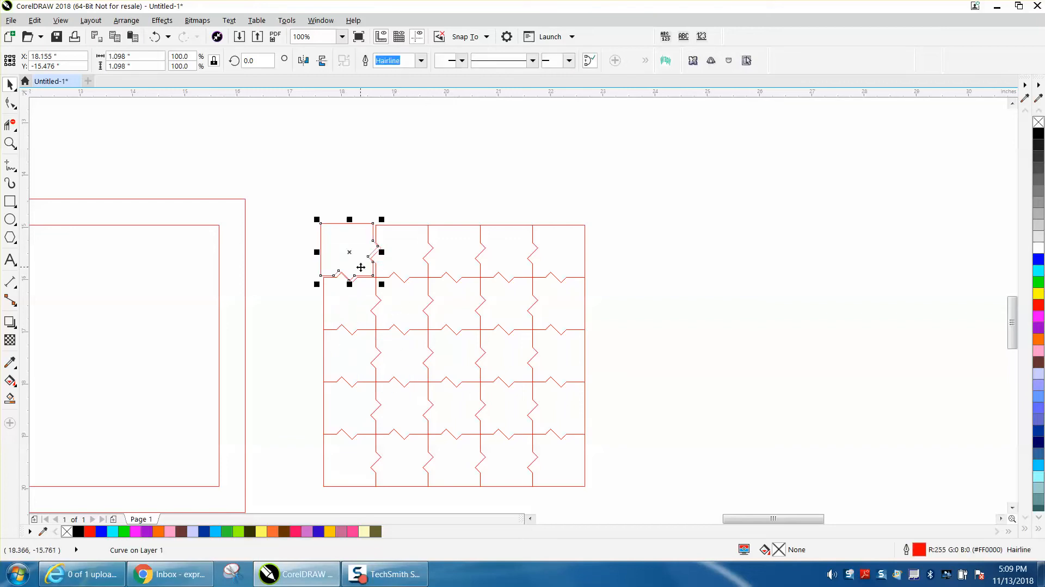
{"action": "left_click", "coordinate": [156, 36]}
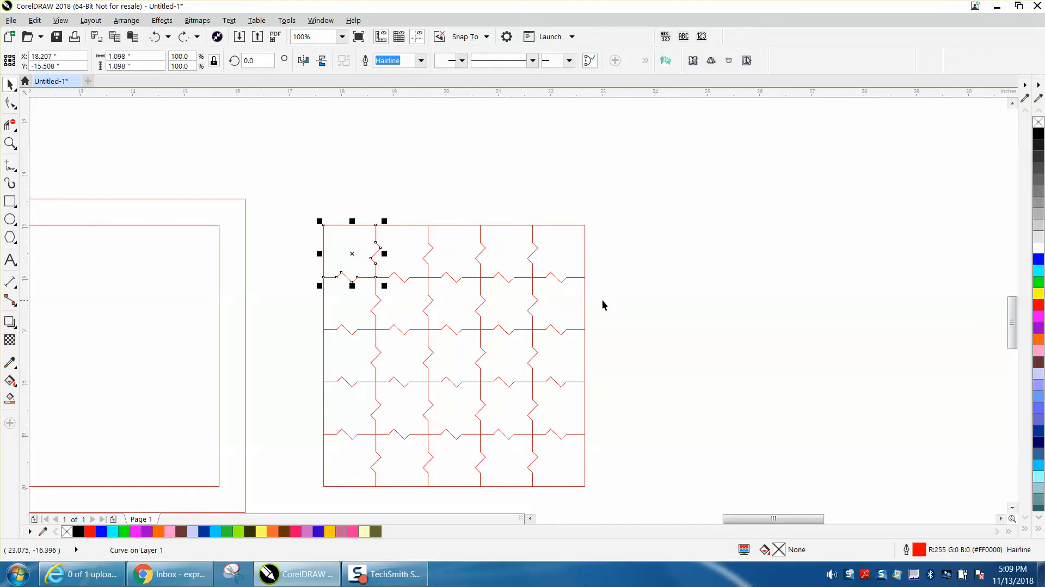
Move the three middle pieces of the puzzle's right edge and of its left edge into the empty area right of the puzzle.
{"action": "left_click_drag", "start_coordinate": [599, 268], "coordinate": [522, 454]}
{"action": "left_click_drag", "start_coordinate": [555, 354], "coordinate": [858, 353]}
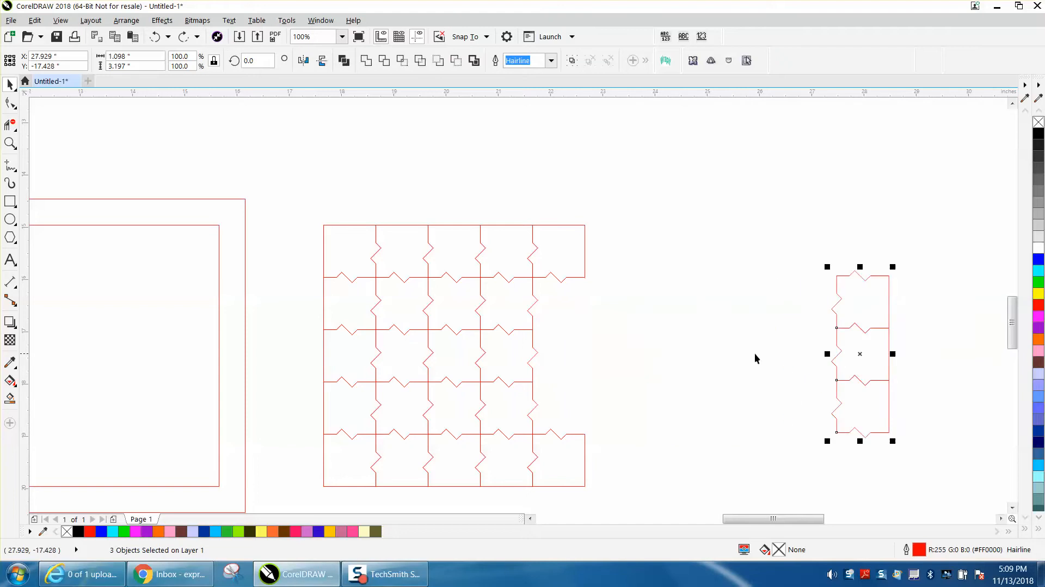
{"action": "left_click_drag", "start_coordinate": [307, 287], "coordinate": [388, 444]}
{"action": "left_click_drag", "start_coordinate": [304, 268], "coordinate": [396, 445]}
{"action": "left_click_drag", "start_coordinate": [350, 361], "coordinate": [782, 358]}
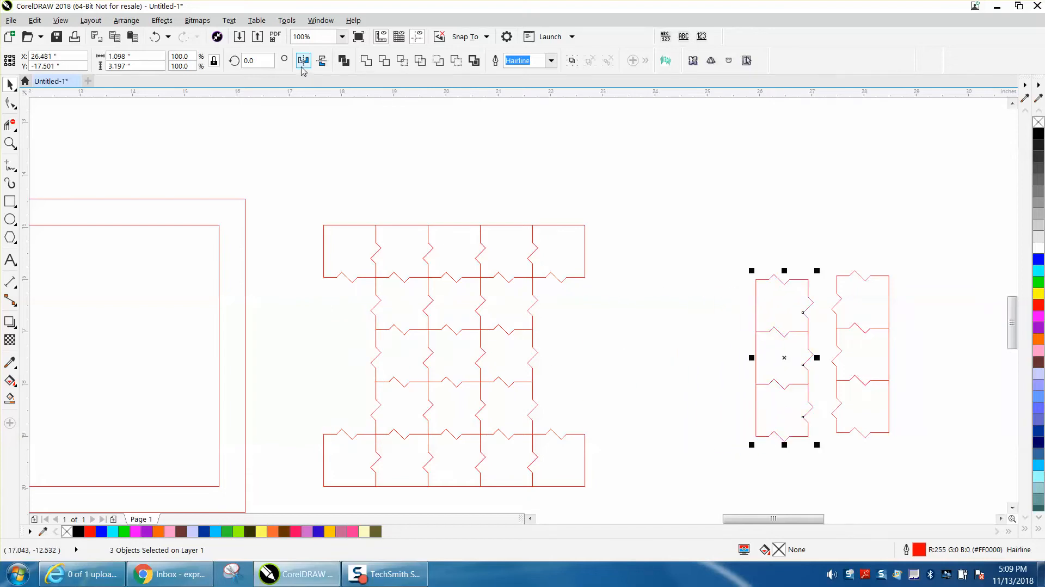
Try mirroring the left-edge strip horizontally and overlaying it on the right-edge strip for comparison, and undo both changes.
{"action": "left_click", "coordinate": [303, 62]}
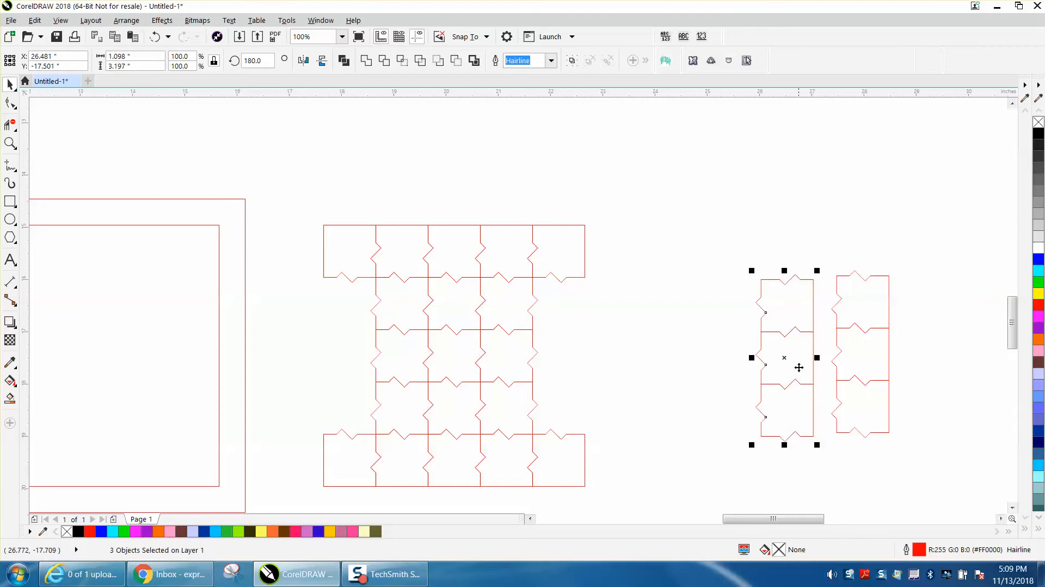
{"action": "left_click_drag", "start_coordinate": [785, 358], "coordinate": [860, 354]}
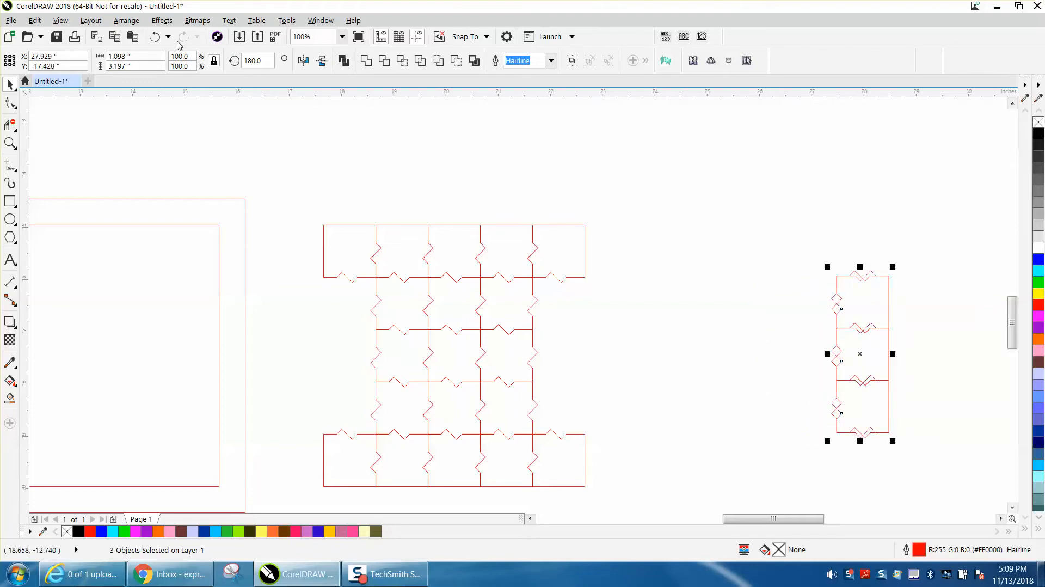
{"action": "left_click", "coordinate": [153, 38]}
{"action": "left_click", "coordinate": [153, 38]}
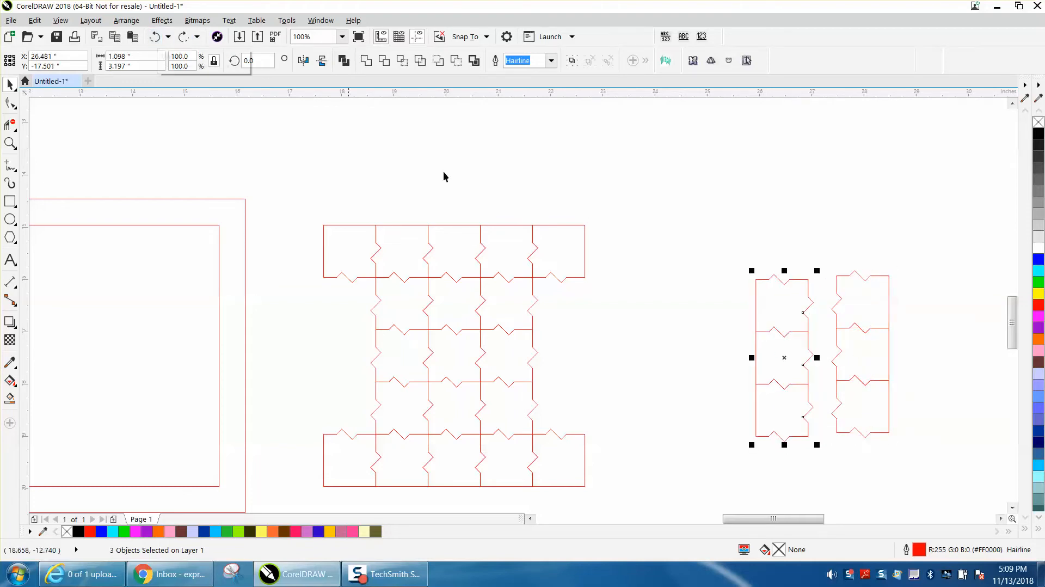
Move the three middle pieces of the top row above the separated strips and those of the bottom row below them.
{"action": "left_click", "coordinate": [372, 222]}
{"action": "left_click_drag", "start_coordinate": [371, 222], "coordinate": [544, 298]}
{"action": "left_click_drag", "start_coordinate": [454, 255], "coordinate": [798, 225]}
{"action": "left_click_drag", "start_coordinate": [360, 424], "coordinate": [560, 481]}
{"action": "left_click_drag", "start_coordinate": [465, 407], "coordinate": [830, 431]}
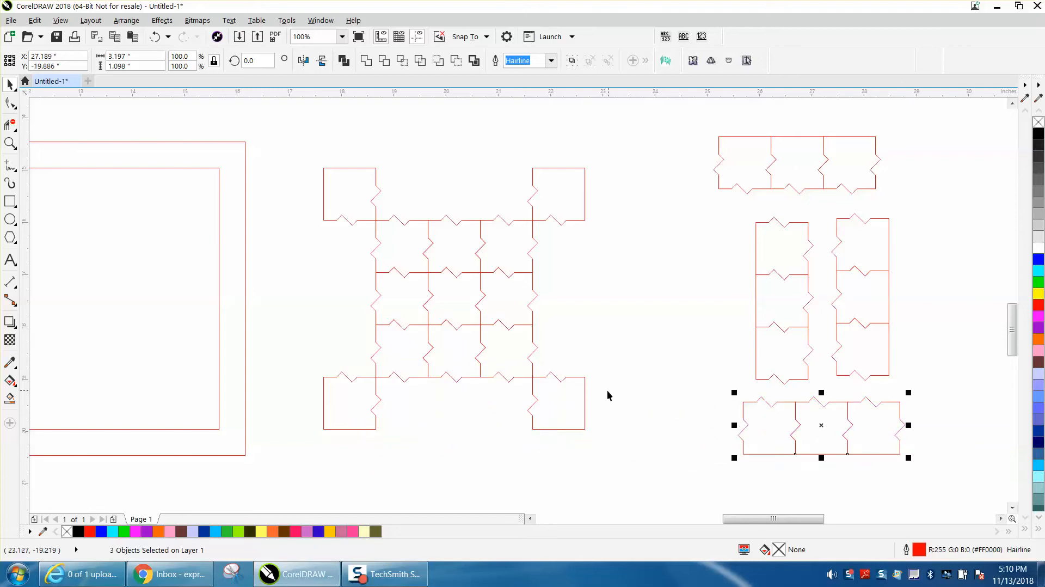
Pull the four corner pieces off the puzzle and spread them out below and to the right of the central block.
{"action": "left_click_drag", "start_coordinate": [600, 364], "coordinate": [578, 426]}
{"action": "left_click_drag", "start_coordinate": [517, 440], "coordinate": [517, 441]}
{"action": "left_click_drag", "start_coordinate": [555, 404], "coordinate": [634, 426]}
{"action": "left_click_drag", "start_coordinate": [304, 363], "coordinate": [549, 432]}
{"action": "left_click_drag", "start_coordinate": [312, 166], "coordinate": [395, 232]}
{"action": "left_click_drag", "start_coordinate": [352, 200], "coordinate": [458, 423]}
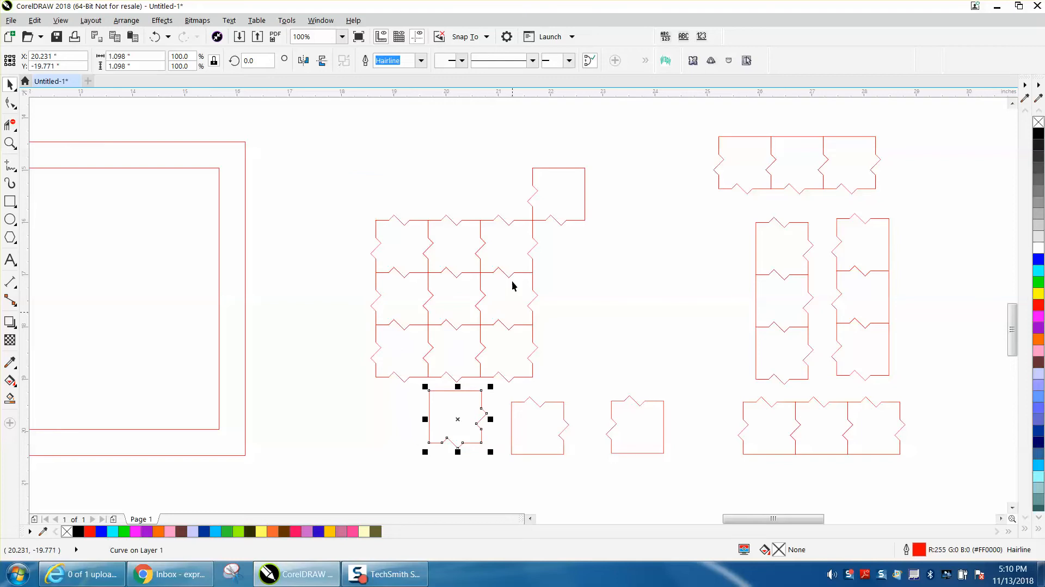
{"action": "left_click", "coordinate": [517, 190]}
{"action": "left_click_drag", "start_coordinate": [615, 239], "coordinate": [616, 239]}
{"action": "left_click_drag", "start_coordinate": [557, 203], "coordinate": [624, 341]}
Move the remaining 3x3 block of interior pieces up by about one inch.
{"action": "left_click_drag", "start_coordinate": [352, 216], "coordinate": [567, 397]}
{"action": "left_click_drag", "start_coordinate": [357, 202], "coordinate": [571, 400]}
{"action": "left_click_drag", "start_coordinate": [459, 294], "coordinate": [458, 240]}
Nudge the block's top-middle piece right and back again, and set the nudge distance to 1 inch.
{"action": "left_click", "coordinate": [463, 163]}
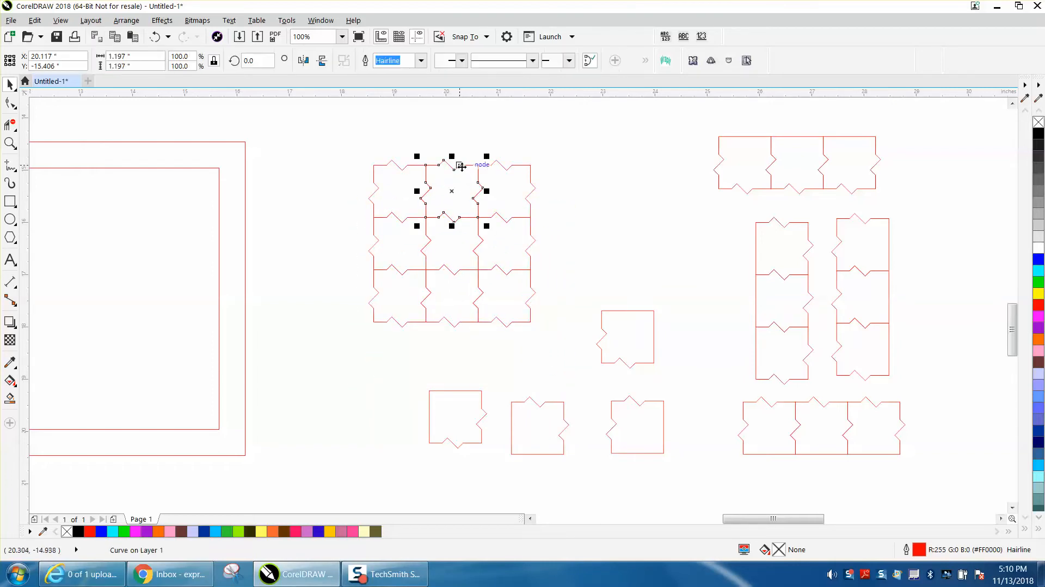
{"action": "key", "text": "shift+Right"}
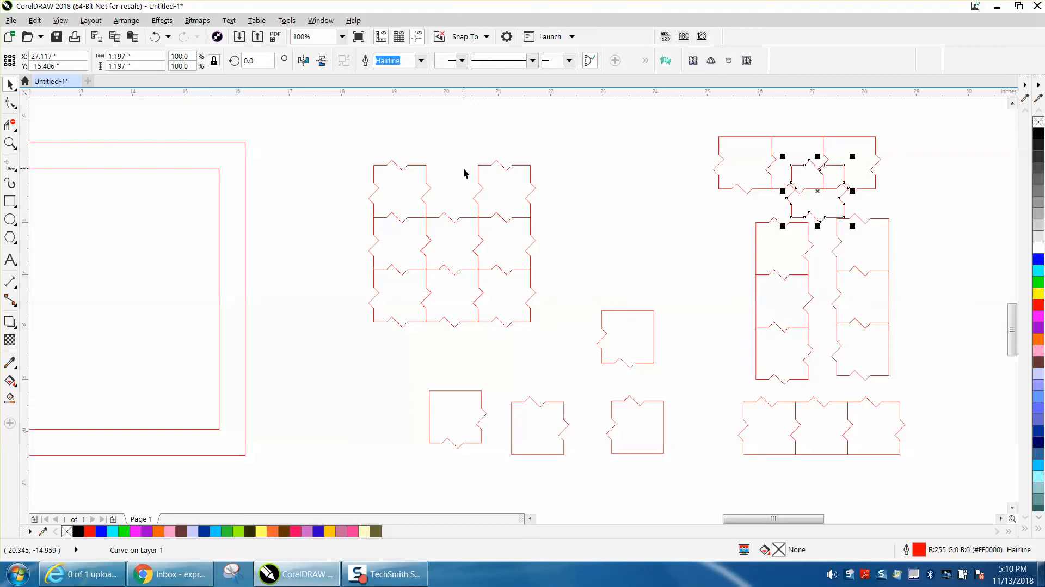
{"action": "key", "text": "Left"}
{"action": "left_click", "coordinate": [439, 120]}
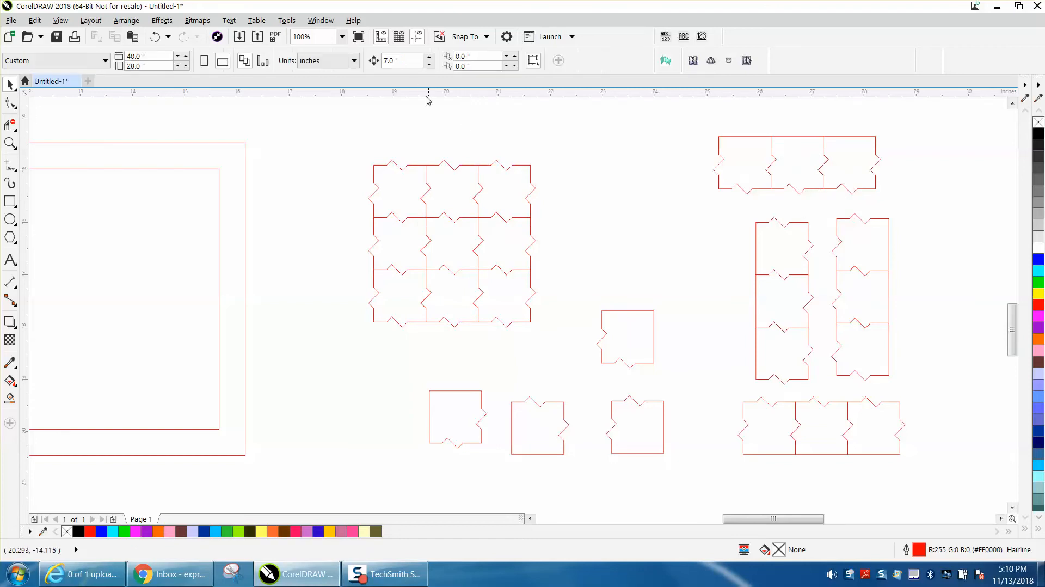
{"action": "type", "text": "1"}
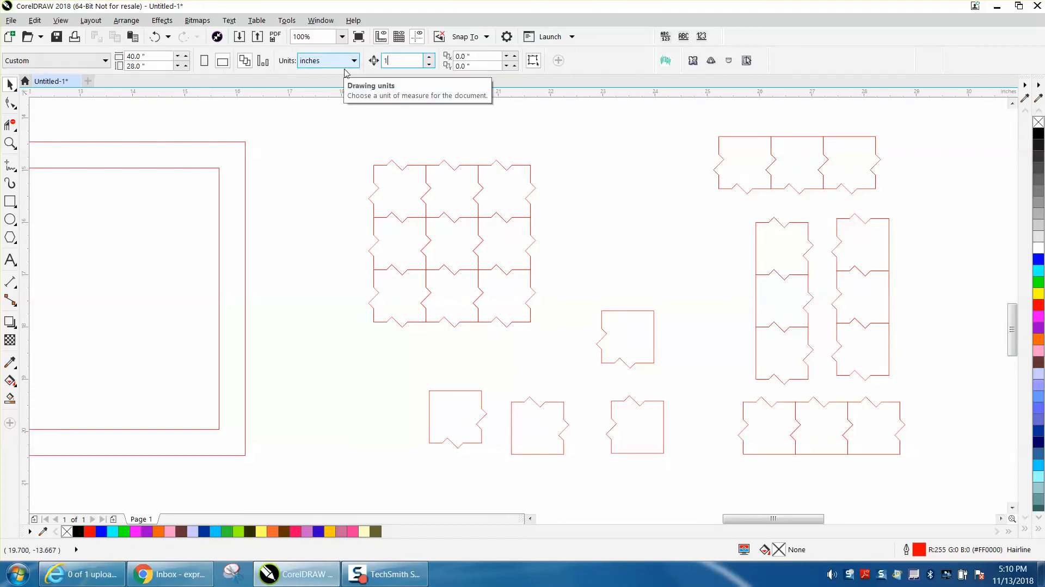
Test the nudge on the block's top-middle piece and move that piece out to the right of the block.
{"action": "left_click", "coordinate": [475, 165]}
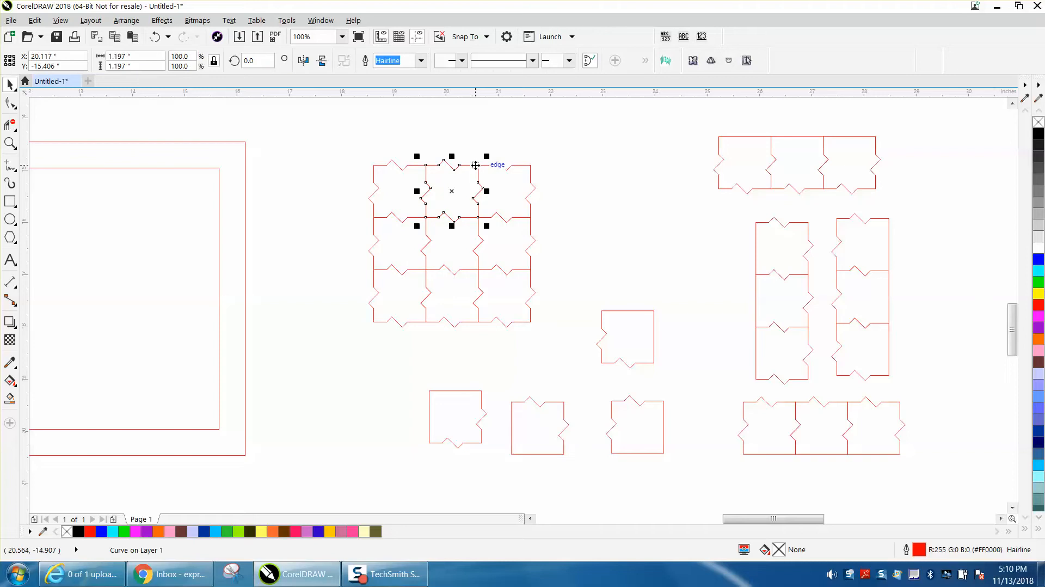
{"action": "key", "text": "Right"}
{"action": "key", "text": "Left"}
{"action": "left_click_drag", "start_coordinate": [451, 190], "coordinate": [605, 171]}
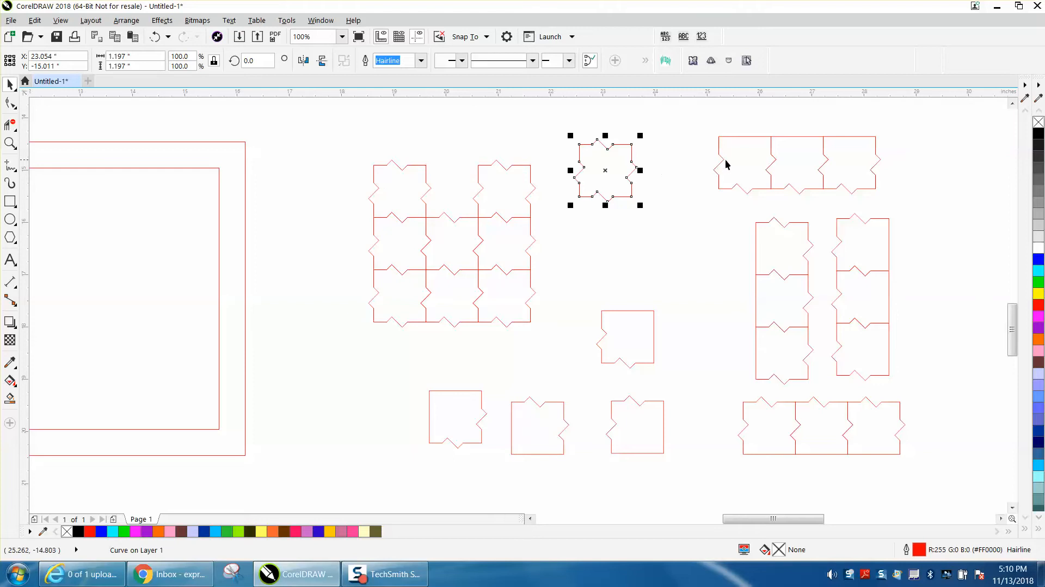
Separate one piece from each of the four edge strips and place them near the loose interior piece and corner pieces.
{"action": "left_click_drag", "start_coordinate": [734, 163], "coordinate": [686, 163]}
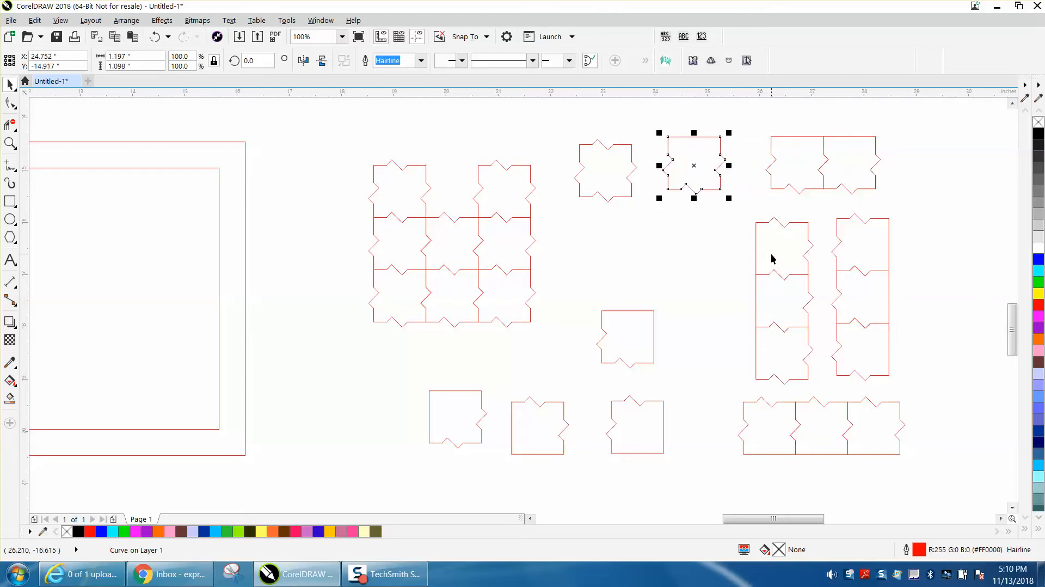
{"action": "left_click_drag", "start_coordinate": [772, 258], "coordinate": [642, 253]}
{"action": "left_click_drag", "start_coordinate": [845, 251], "coordinate": [698, 255]}
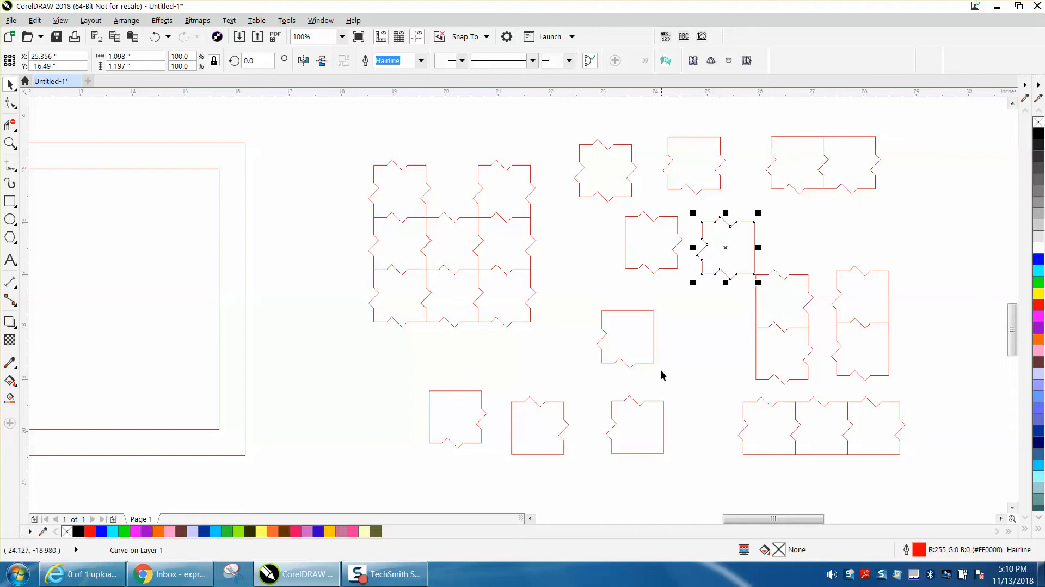
{"action": "left_click_drag", "start_coordinate": [764, 422], "coordinate": [733, 328]}
Delete the leftover duplicate pieces of all four edge strips.
{"action": "left_click_drag", "start_coordinate": [762, 129], "coordinate": [863, 362]}
{"action": "left_click_drag", "start_coordinate": [929, 436], "coordinate": [928, 476]}
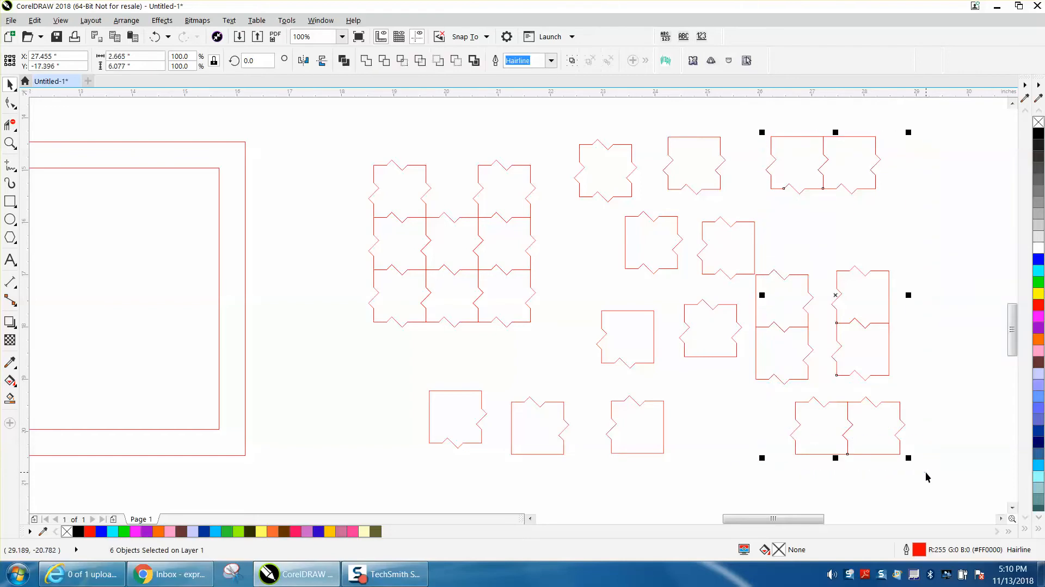
{"action": "key", "text": "Delete"}
{"action": "left_click", "coordinate": [806, 314]}
{"action": "key", "text": "Delete"}
{"action": "left_click", "coordinate": [810, 341]}
{"action": "key", "text": "Delete"}
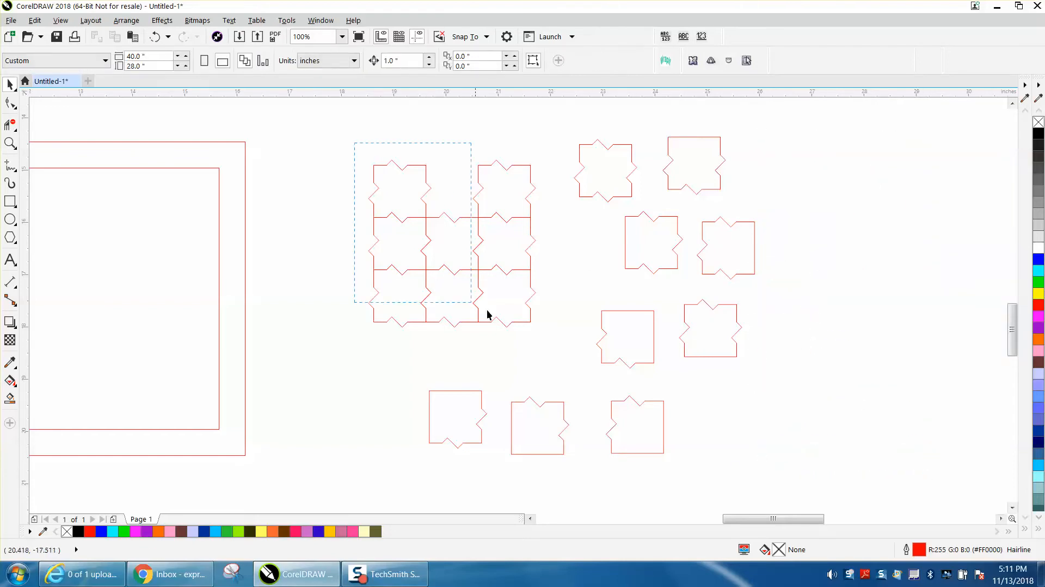
Delete the remaining interior pieces of the 3x3 block.
{"action": "left_click_drag", "start_coordinate": [534, 332], "coordinate": [536, 333]}
{"action": "key", "text": "Delete"}
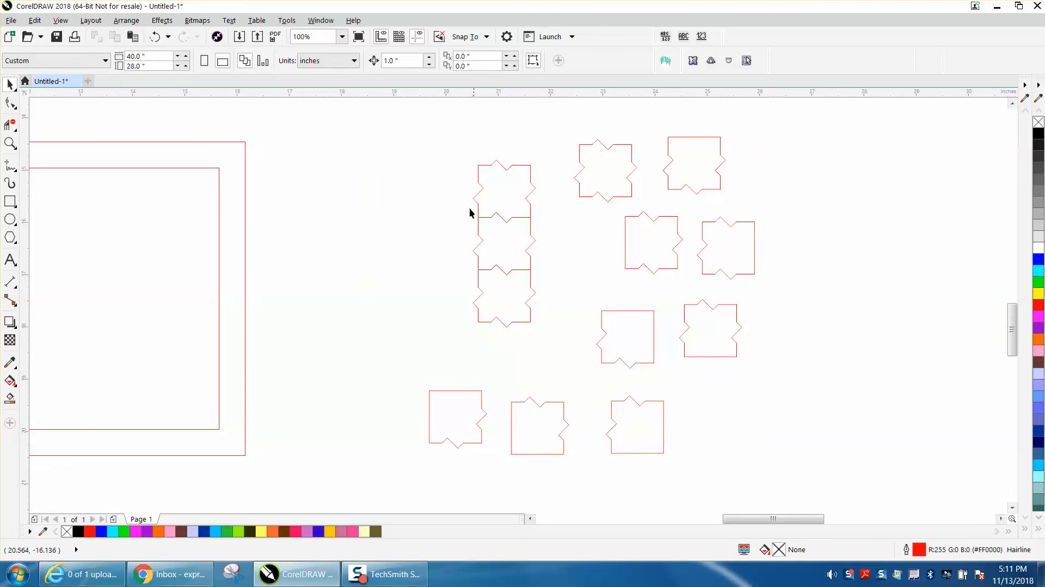
{"action": "left_click_drag", "start_coordinate": [475, 209], "coordinate": [557, 334]}
{"action": "key", "text": "Delete"}
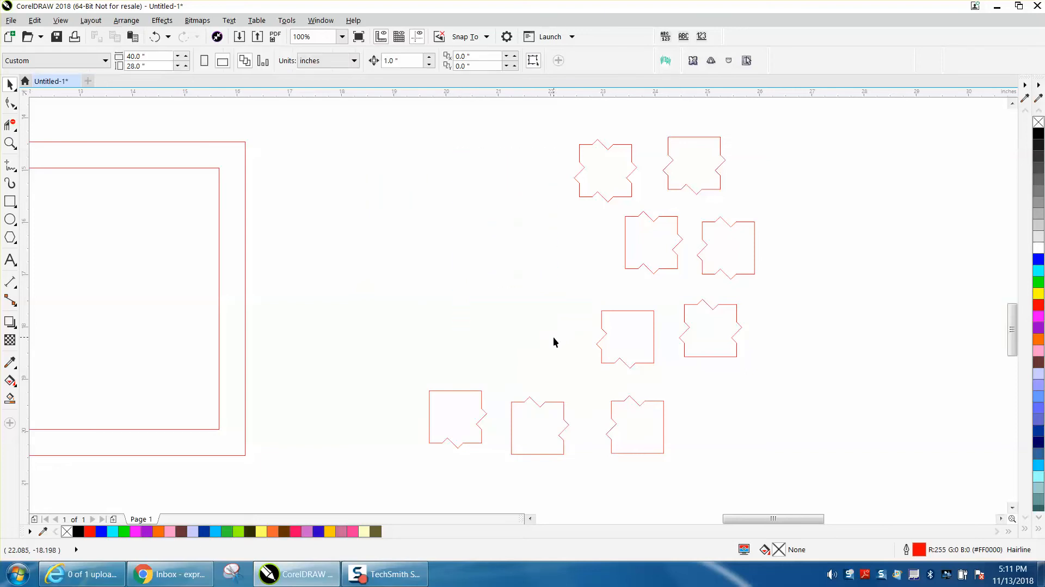
Move the top-left corner piece beside the top-right corner piece, above the two bottom corner pieces.
{"action": "left_click_drag", "start_coordinate": [475, 389], "coordinate": [480, 354]}
{"action": "left_click_drag", "start_coordinate": [462, 387], "coordinate": [525, 354]}
{"action": "left_click_drag", "start_coordinate": [462, 391], "coordinate": [551, 316]}
Apply a one-step outside contour with a 0.003 inch offset to the interior piece with tabs on all four sides.
{"action": "left_click", "coordinate": [10, 143]}
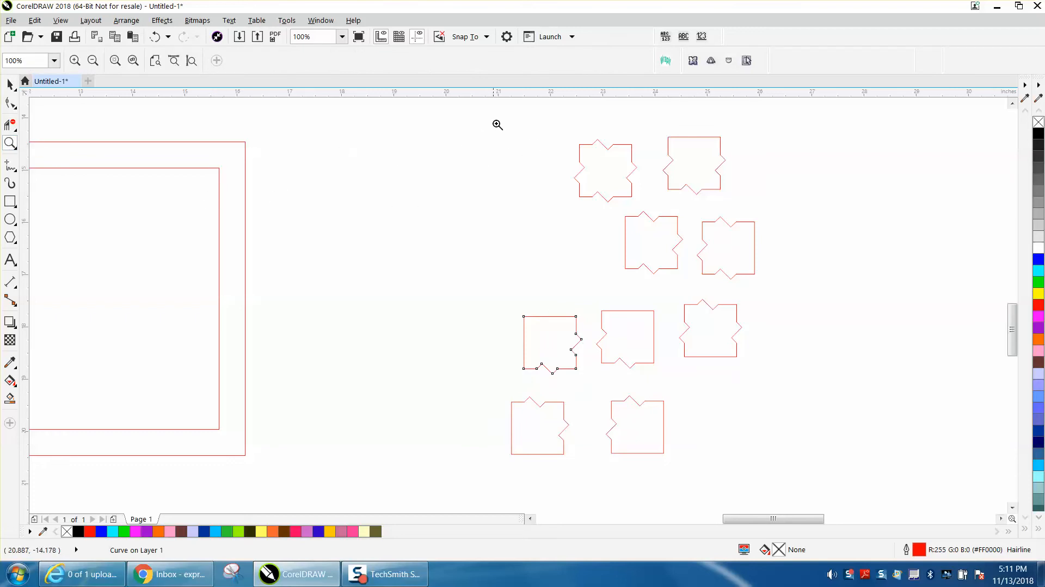
{"action": "left_click_drag", "start_coordinate": [512, 120], "coordinate": [812, 268]}
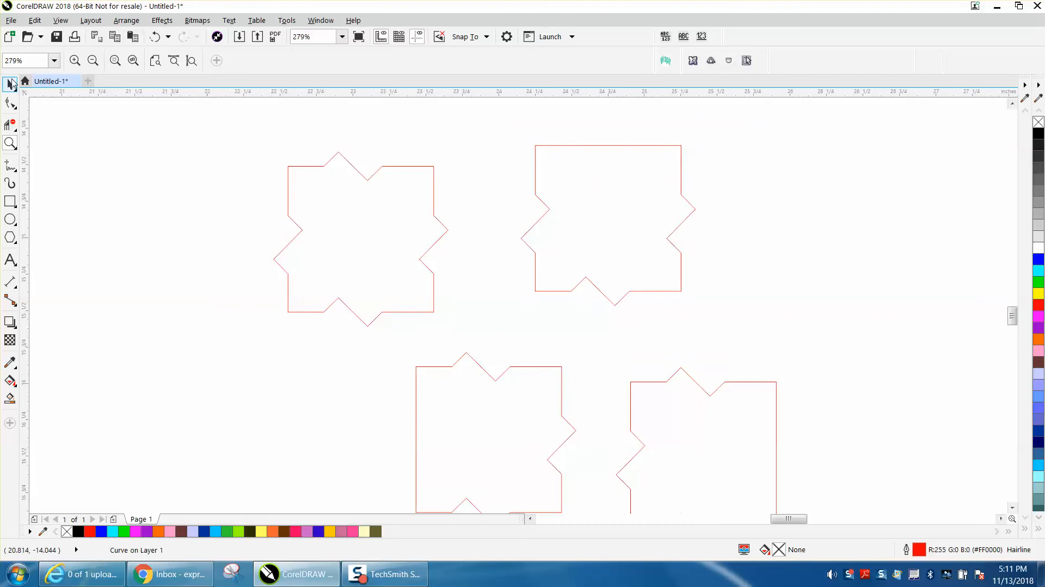
{"action": "left_click", "coordinate": [10, 85]}
{"action": "left_click", "coordinate": [354, 167]}
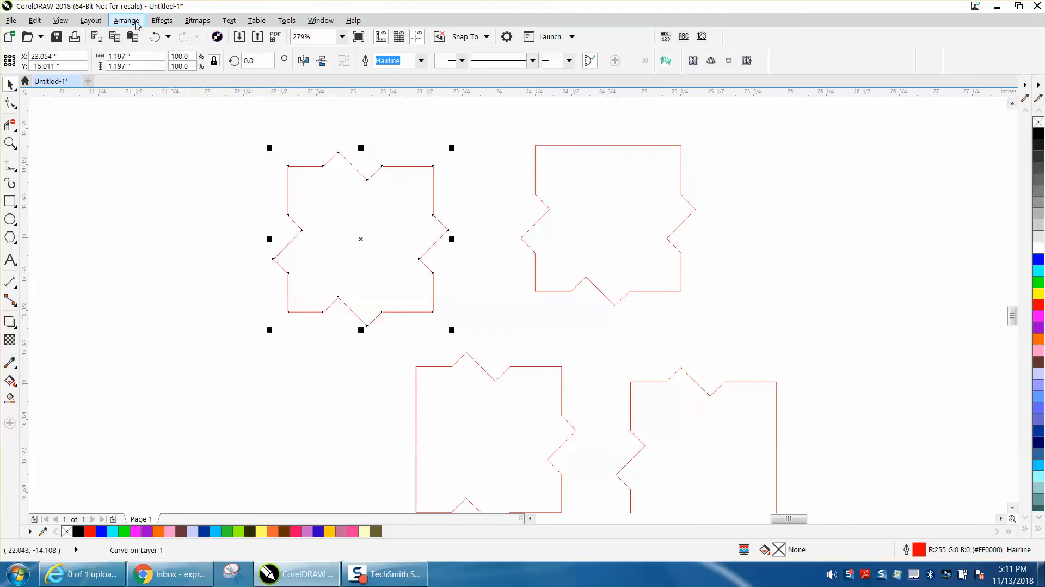
{"action": "left_click", "coordinate": [158, 23]}
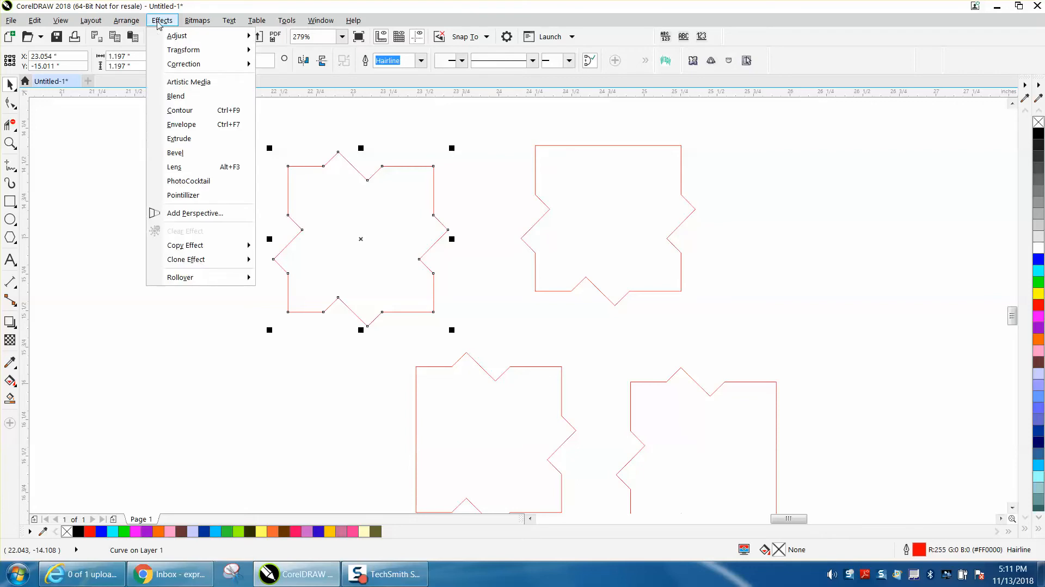
{"action": "left_click", "coordinate": [191, 112]}
{"action": "left_click_drag", "start_coordinate": [898, 133], "coordinate": [836, 133]}
{"action": "type", "text": ".003"}
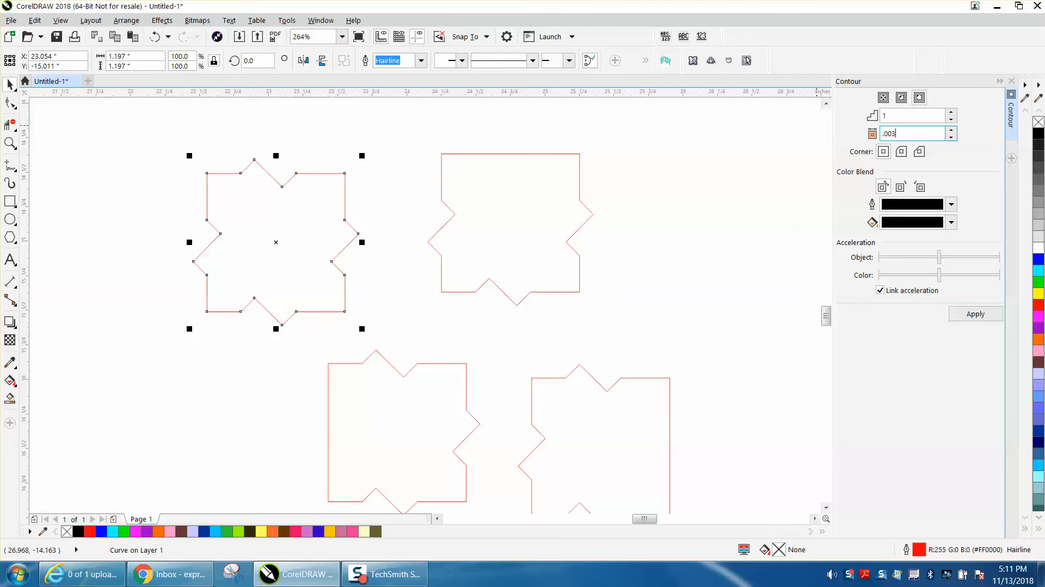
{"action": "left_click", "coordinate": [919, 99]}
{"action": "left_click", "coordinate": [975, 315]}
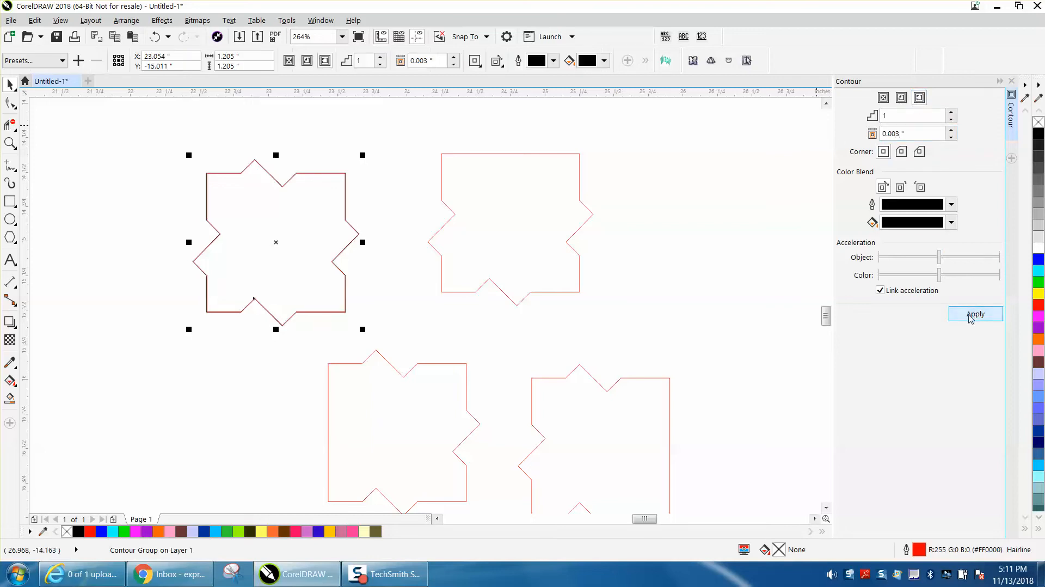
Check the contour line up close and break the interior piece's contour group apart.
{"action": "left_click", "coordinate": [10, 143]}
{"action": "left_click_drag", "start_coordinate": [234, 155], "coordinate": [276, 175]}
{"action": "scroll", "coordinate": [282, 175], "scroll_direction": "down", "scroll_amount": 3}
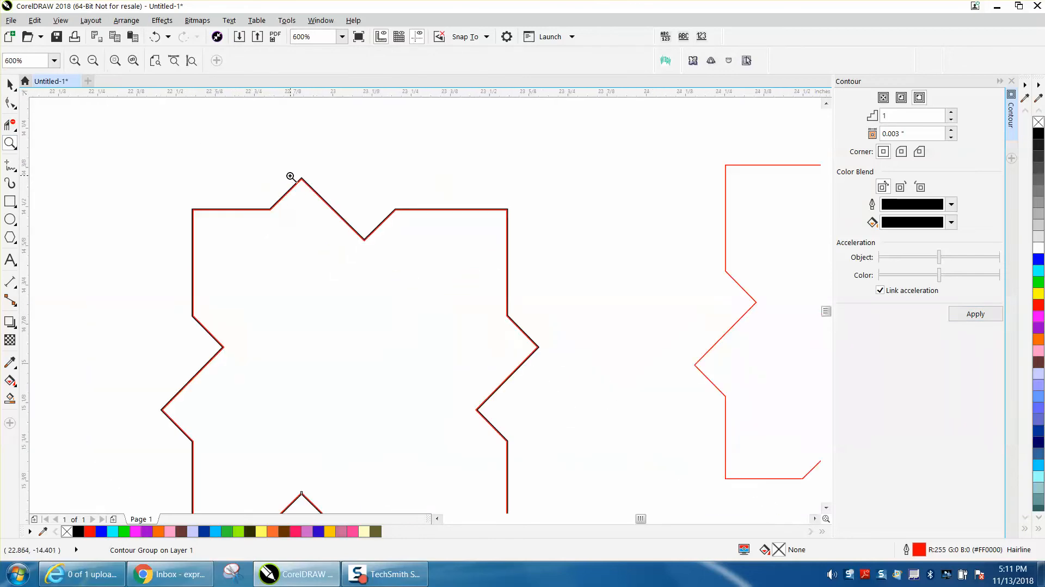
{"action": "left_click", "coordinate": [10, 84]}
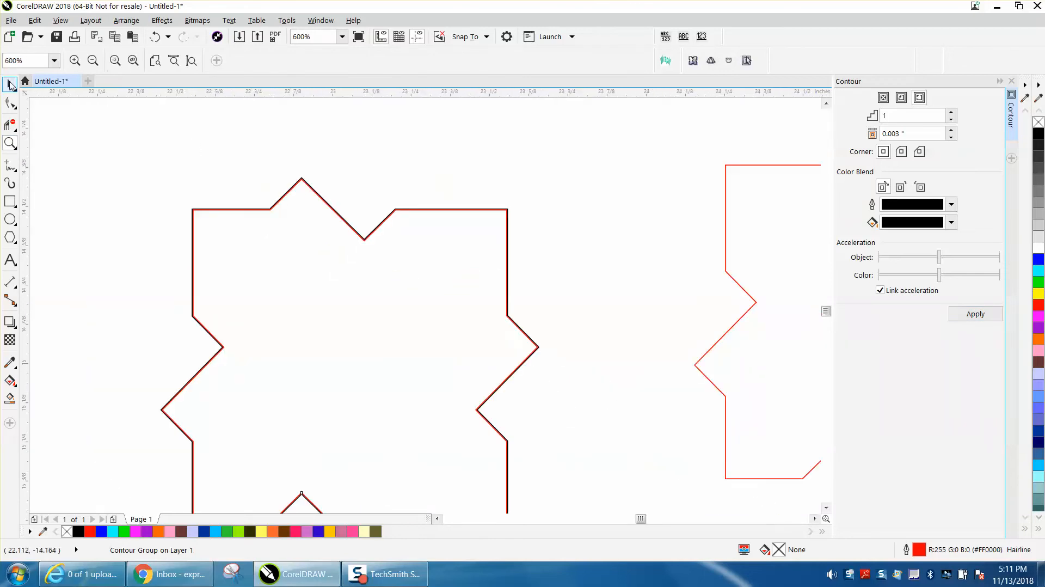
{"action": "left_click", "coordinate": [135, 21]}
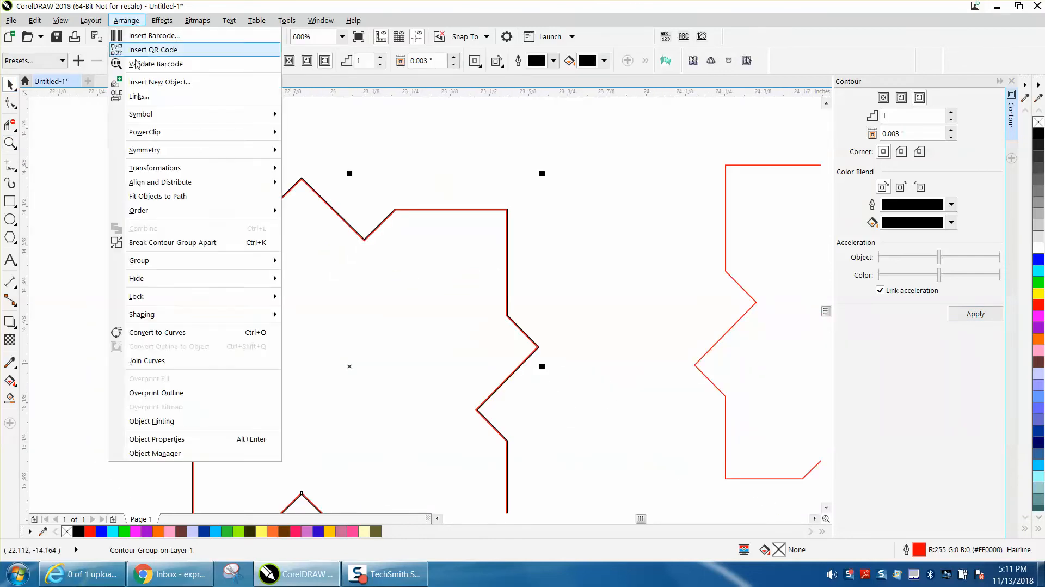
{"action": "left_click", "coordinate": [169, 240]}
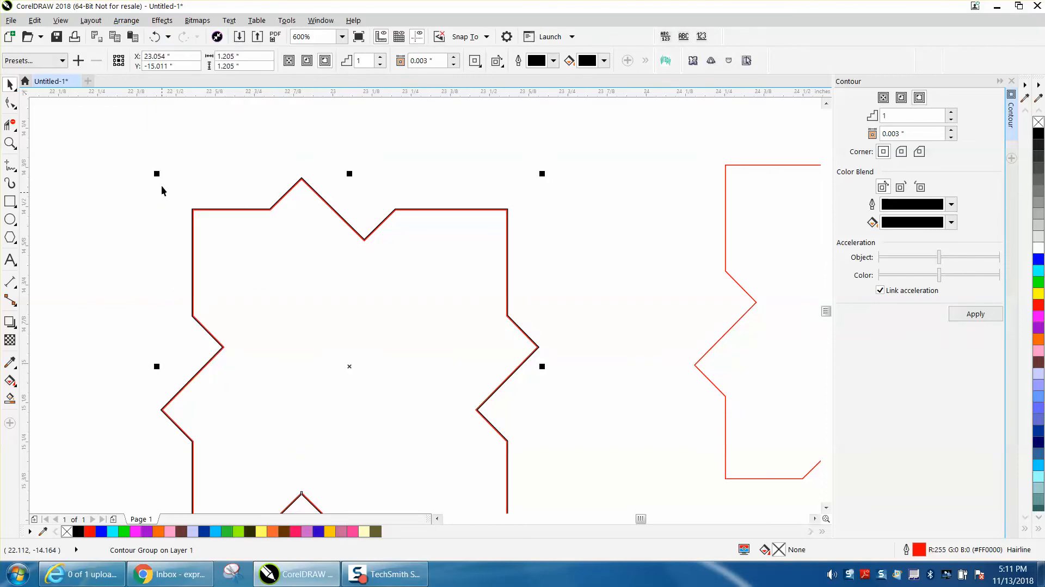
Move the interior piece's black contour 4 inches left and delete the piece's original red outline.
{"action": "left_click", "coordinate": [302, 179]}
{"action": "scroll", "coordinate": [488, 215], "scroll_direction": "down", "scroll_amount": 3}
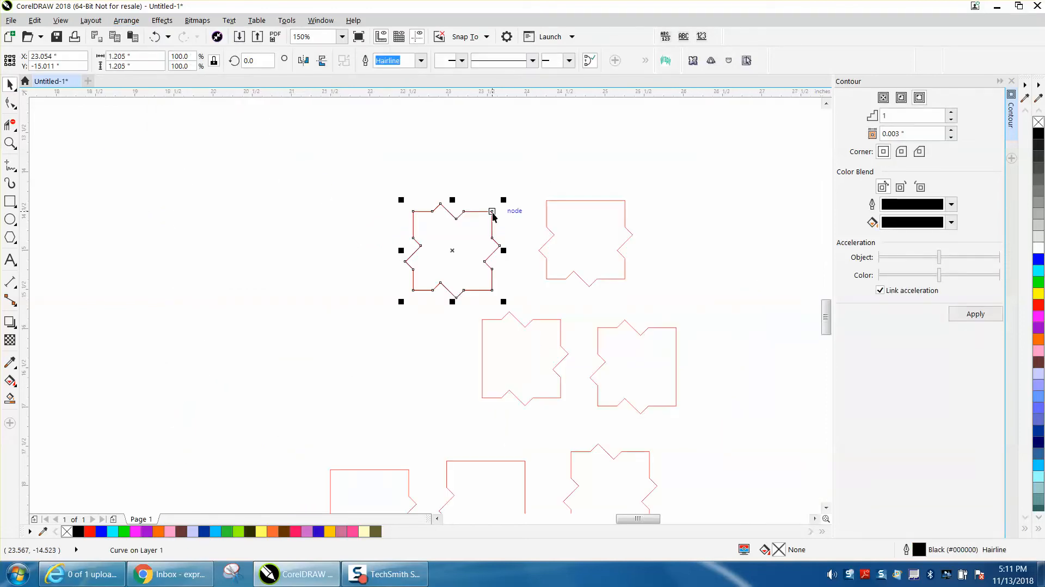
{"action": "key", "text": "Left"}
{"action": "key", "text": "Left"}
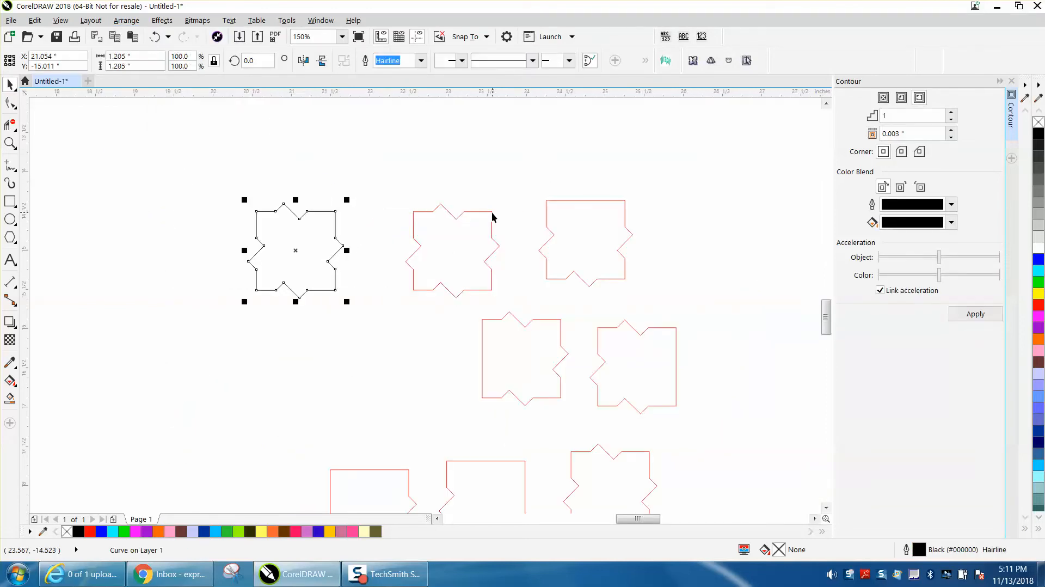
{"action": "key", "text": "Left"}
{"action": "key", "text": "Left"}
{"action": "left_click", "coordinate": [479, 214]}
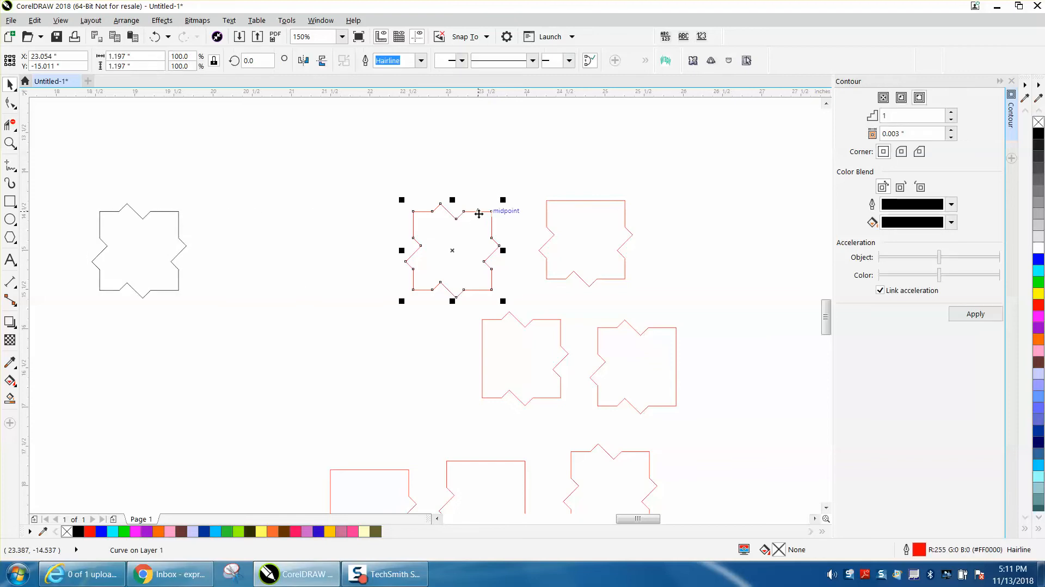
{"action": "key", "text": "Delete"}
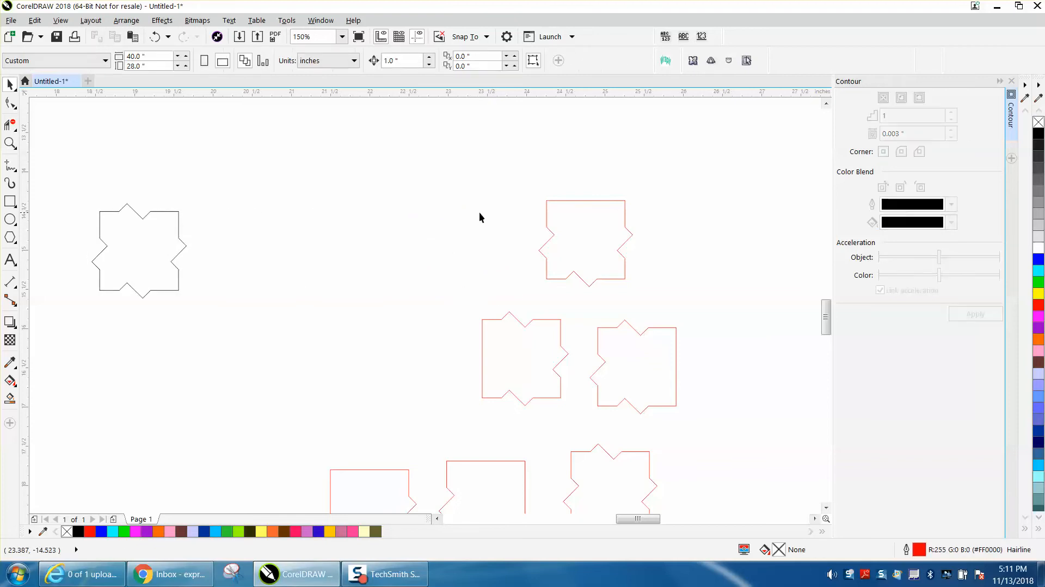
Apply a one-step 0.003 inch outside contour to the flat-topped edge piece and break its contour group apart.
{"action": "left_click", "coordinate": [597, 202]}
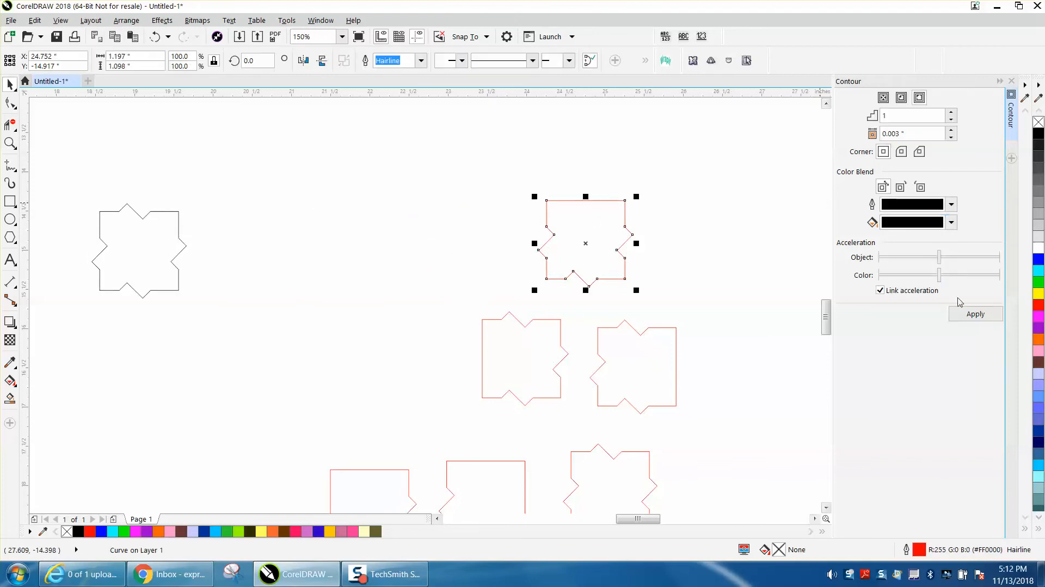
{"action": "left_click", "coordinate": [975, 314]}
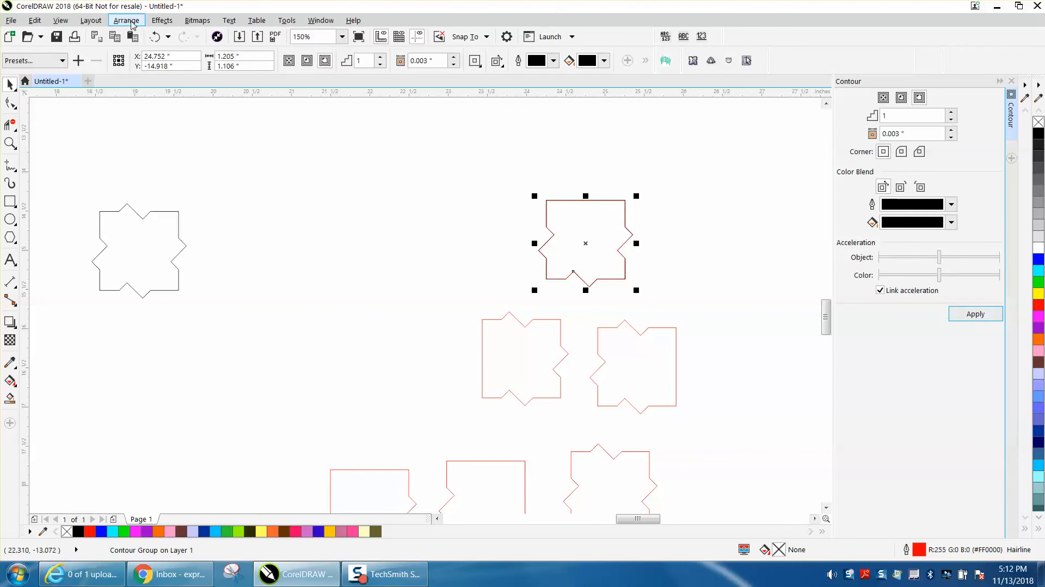
{"action": "left_click", "coordinate": [126, 20]}
{"action": "left_click", "coordinate": [172, 242]}
{"action": "left_click", "coordinate": [455, 199]}
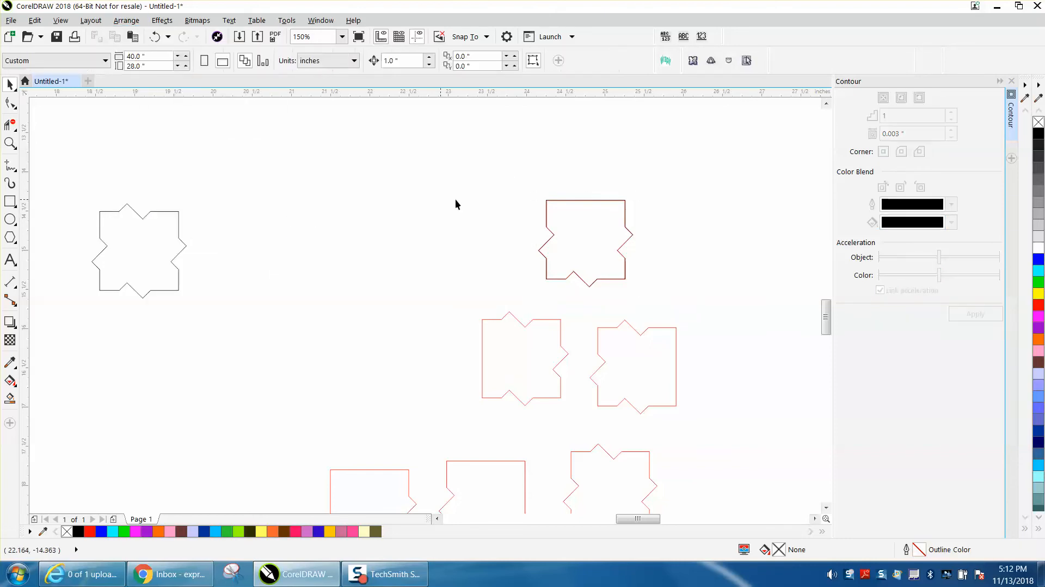
Move the flat-topped edge piece's red original 3 inches left, clear of its black contour.
{"action": "left_click", "coordinate": [553, 201]}
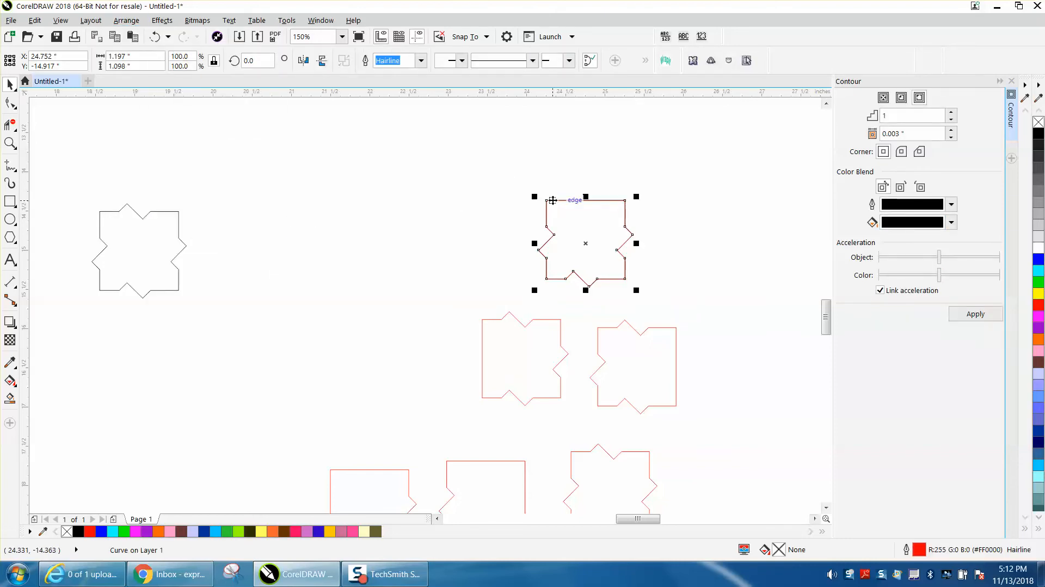
{"action": "key", "text": "Left"}
{"action": "key", "text": "Left"}
{"action": "key", "text": "Left"}
{"action": "key", "text": "Left"}
{"action": "key", "text": "Left"}
{"action": "key", "text": "Left"}
{"action": "key", "text": "Left"}
{"action": "key", "text": "Left"}
{"action": "key", "text": "Left"}
{"action": "key", "text": "Left"}
{"action": "key", "text": "Left"}
{"action": "key", "text": "Left"}
{"action": "key", "text": "Left"}
{"action": "key", "text": "Left"}
{"action": "key", "text": "Left"}
{"action": "key", "text": "Left"}
{"action": "key", "text": "Left"}
{"action": "key", "text": "Left"}
{"action": "key", "text": "Left"}
{"action": "key", "text": "Left"}
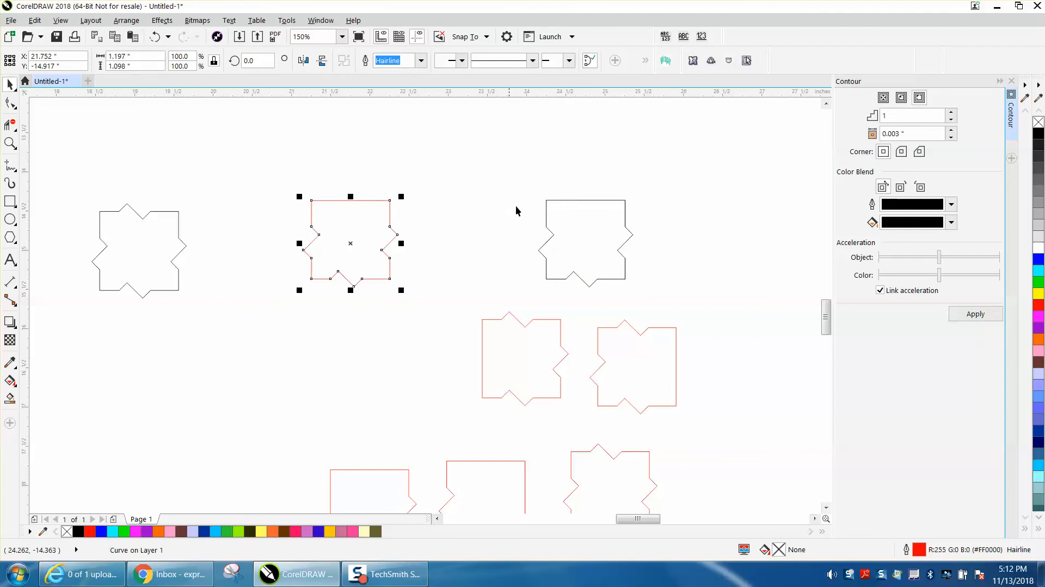
Move the flat-topped edge piece's black contour 4 inches left beside the interior piece and delete the red original.
{"action": "left_click", "coordinate": [611, 201]}
{"action": "key", "text": "Left"}
{"action": "key", "text": "Left"}
{"action": "key", "text": "Left"}
{"action": "key", "text": "Left"}
{"action": "key", "text": "Left"}
{"action": "key", "text": "Left"}
{"action": "key", "text": "Left"}
{"action": "key", "text": "Left"}
{"action": "key", "text": "Left"}
{"action": "key", "text": "Left"}
{"action": "key", "text": "Left"}
{"action": "key", "text": "Left"}
{"action": "key", "text": "Left"}
{"action": "key", "text": "Left"}
{"action": "key", "text": "Left"}
{"action": "key", "text": "Left"}
{"action": "key", "text": "Left"}
{"action": "key", "text": "Left"}
{"action": "key", "text": "Left"}
{"action": "key", "text": "Left"}
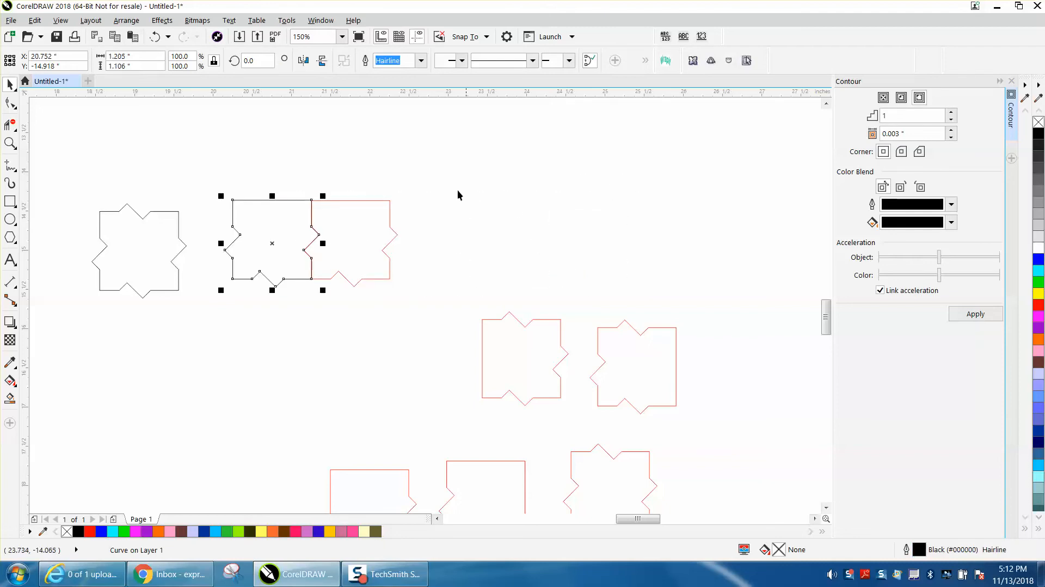
{"action": "left_click", "coordinate": [389, 208]}
{"action": "key", "text": "Delete"}
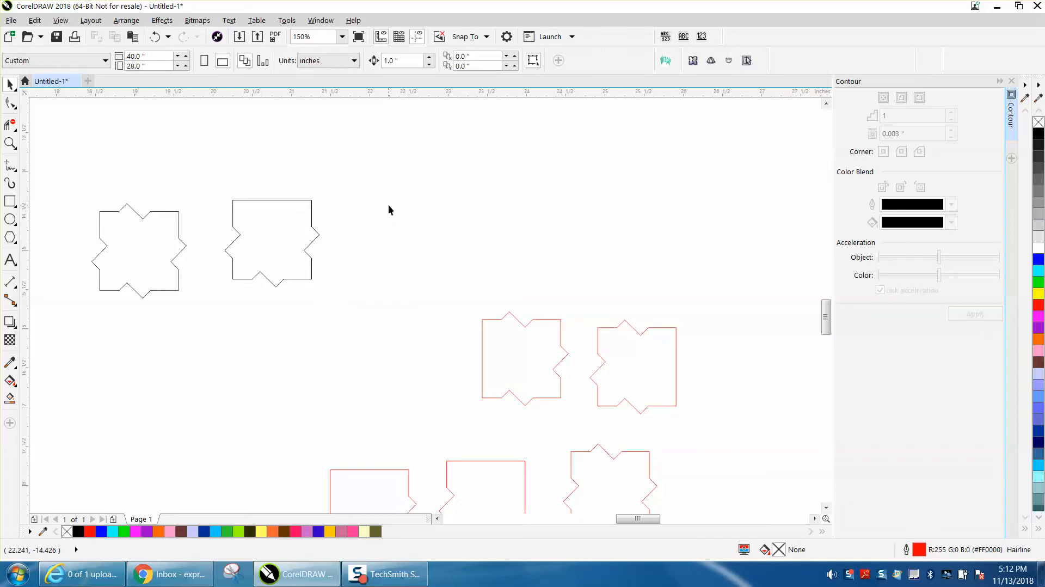
Apply a one-step 0.003 inch outside contour to the left-edge piece and break its contour group apart.
{"action": "left_click", "coordinate": [558, 338]}
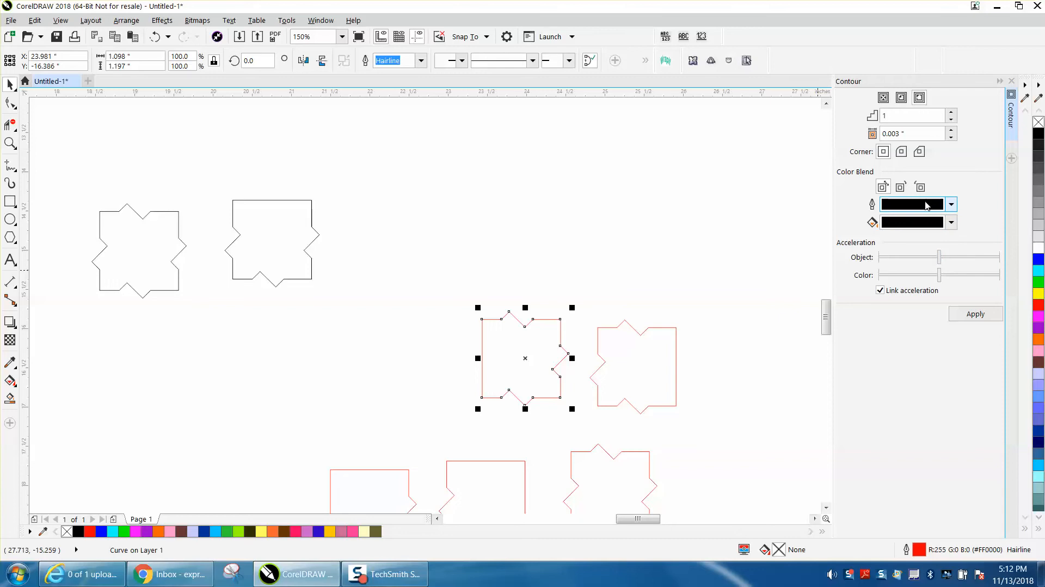
{"action": "left_click", "coordinate": [974, 314]}
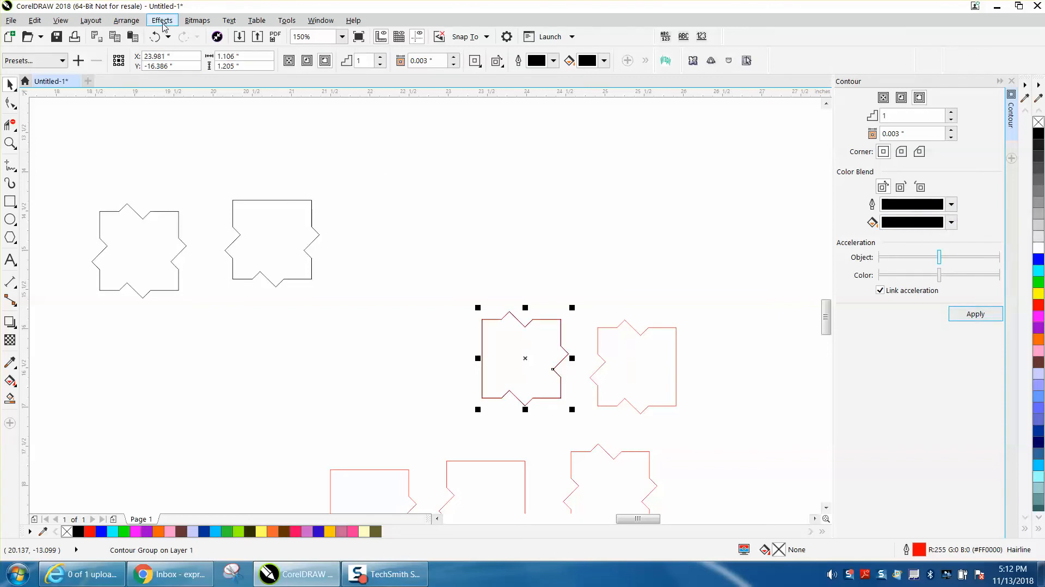
{"action": "left_click", "coordinate": [127, 20]}
{"action": "left_click", "coordinate": [177, 243]}
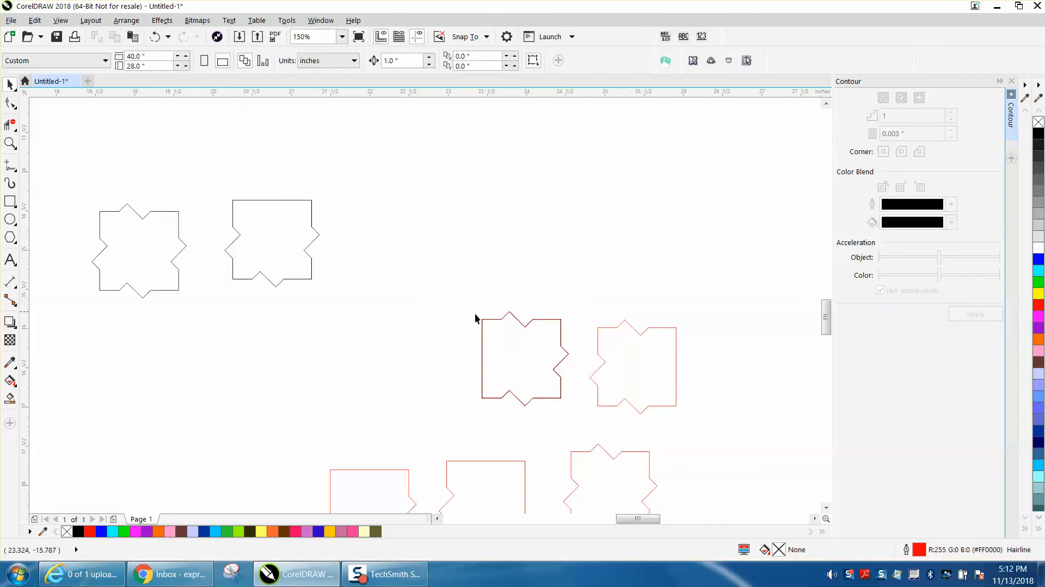
Move the left-edge piece's black contour beside the flat-topped edge piece and remove the red original.
{"action": "left_click", "coordinate": [483, 320]}
{"action": "left_click_drag", "start_coordinate": [483, 320], "coordinate": [413, 241]}
{"action": "left_click", "coordinate": [507, 319]}
{"action": "left_click_drag", "start_coordinate": [506, 319], "coordinate": [507, 314]}
{"action": "left_click_drag", "start_coordinate": [518, 324], "coordinate": [388, 219]}
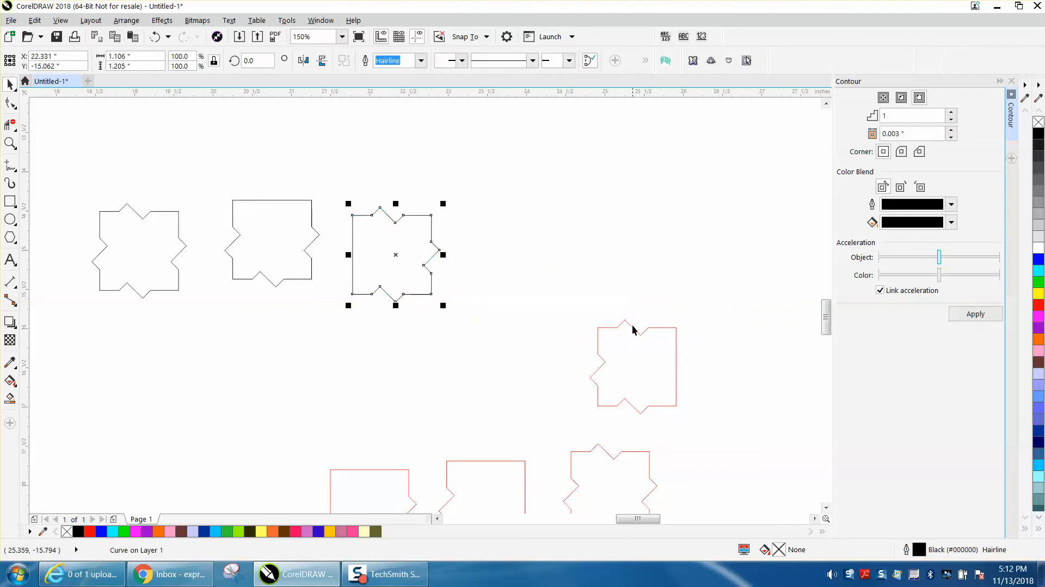
Move the right-edge piece up near the finished pieces, then give it a 0.003 inch outside contour broken apart from the original.
{"action": "left_click", "coordinate": [633, 327]}
{"action": "left_click_drag", "start_coordinate": [634, 366], "coordinate": [552, 273]}
{"action": "left_click", "coordinate": [958, 314]}
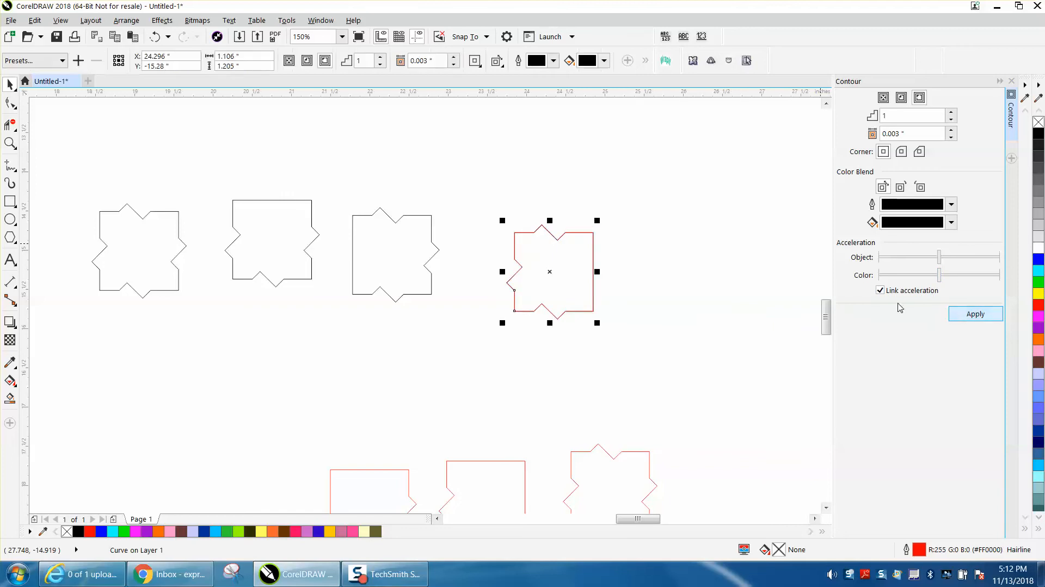
{"action": "left_click", "coordinate": [126, 21]}
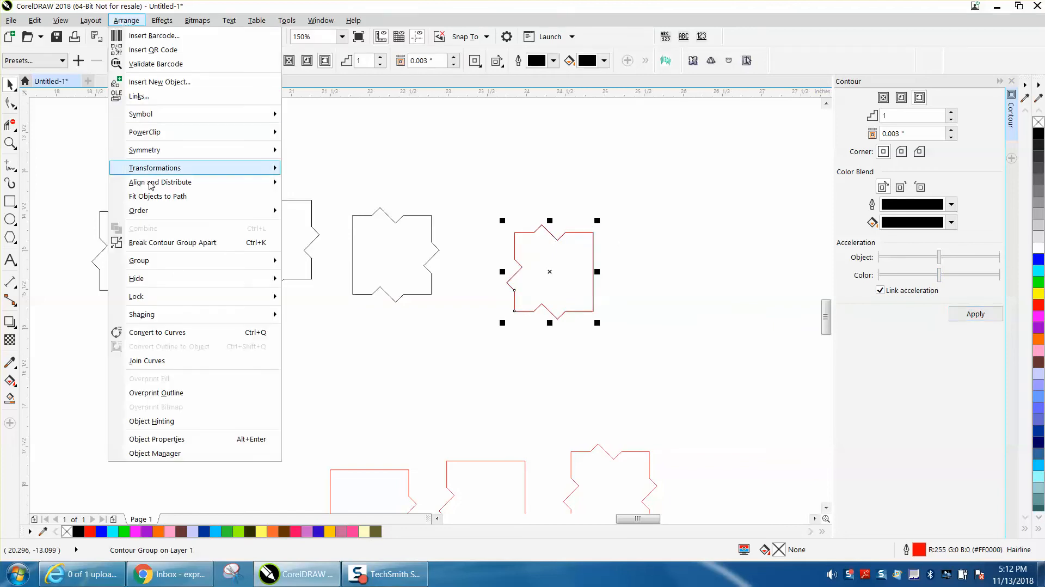
{"action": "left_click", "coordinate": [165, 243]}
Shift the right-edge piece's red original 1 inch right, off its black contour, and delete it.
{"action": "key", "text": "Right"}
{"action": "key", "text": "Right"}
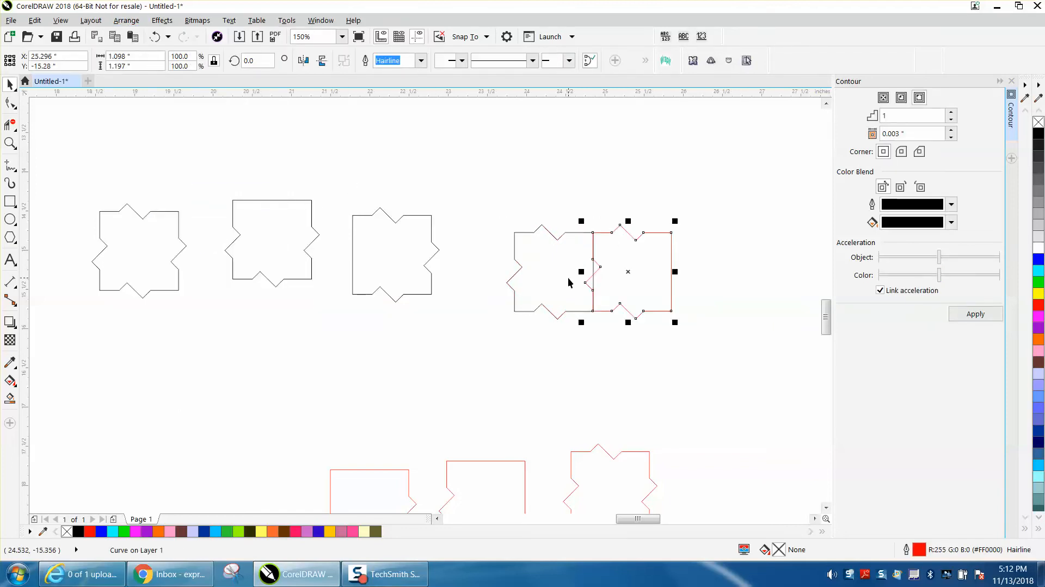
{"action": "left_click_drag", "start_coordinate": [647, 200], "coordinate": [808, 333]}
{"action": "key", "text": "Delete"}
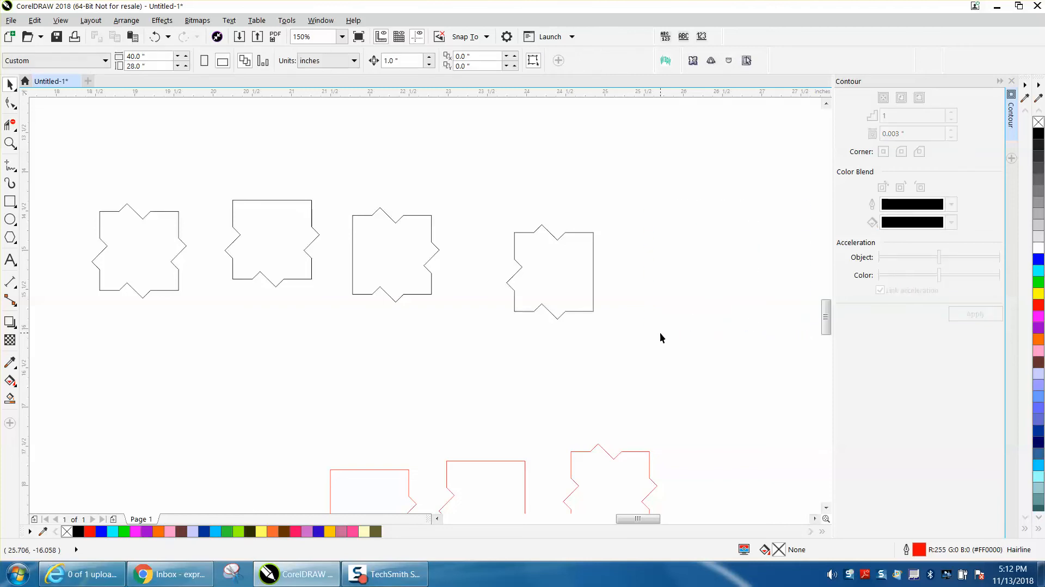
Move the contoured interior piece directly below the flat-topped edge piece.
{"action": "scroll", "coordinate": [660, 332], "scroll_direction": "down", "scroll_amount": 2}
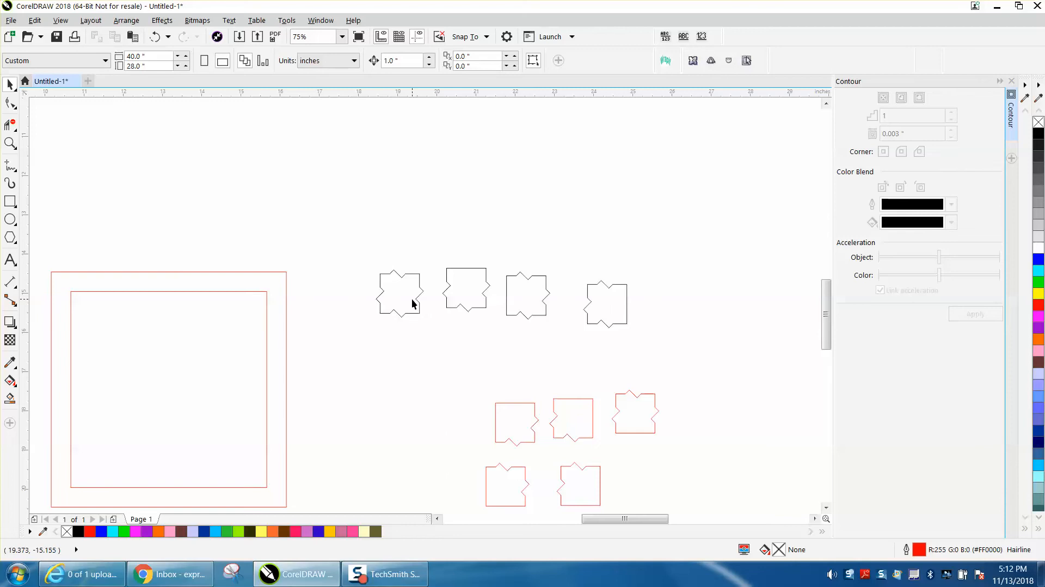
{"action": "scroll", "coordinate": [407, 295], "scroll_direction": "down", "scroll_amount": 4}
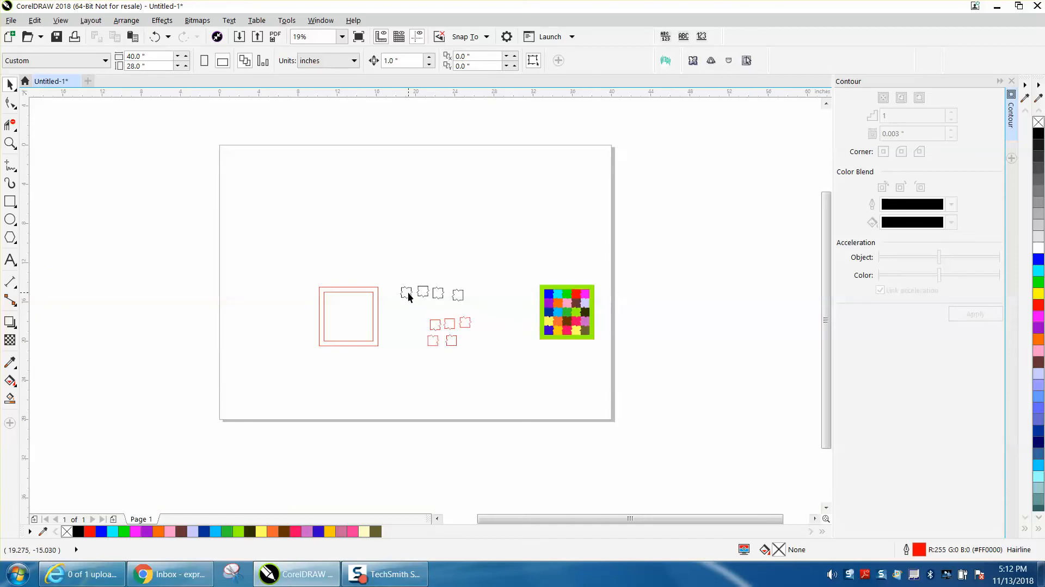
{"action": "left_click", "coordinate": [12, 142]}
{"action": "left_click_drag", "start_coordinate": [395, 277], "coordinate": [510, 370]}
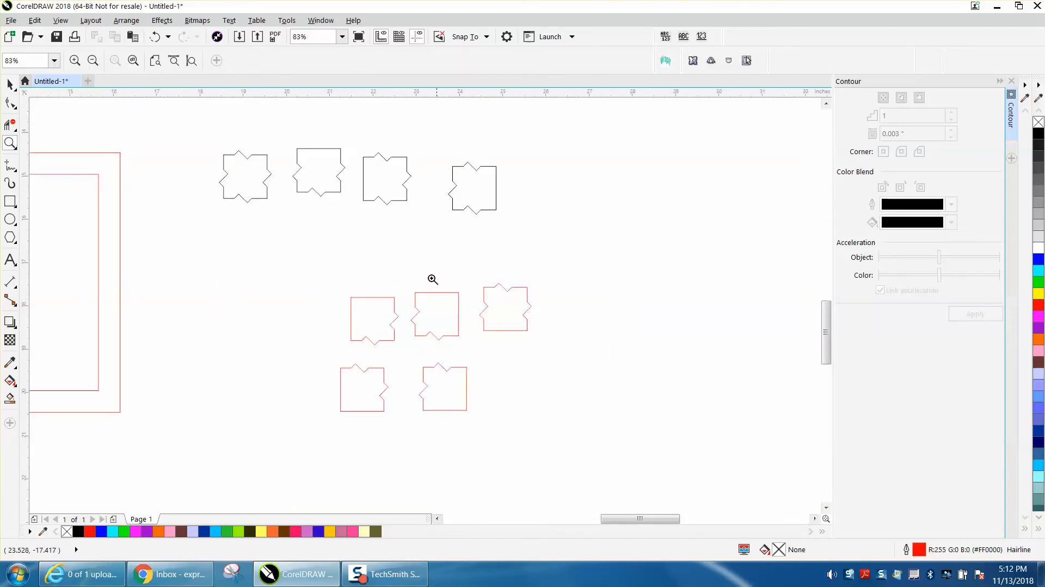
{"action": "left_click", "coordinate": [10, 85]}
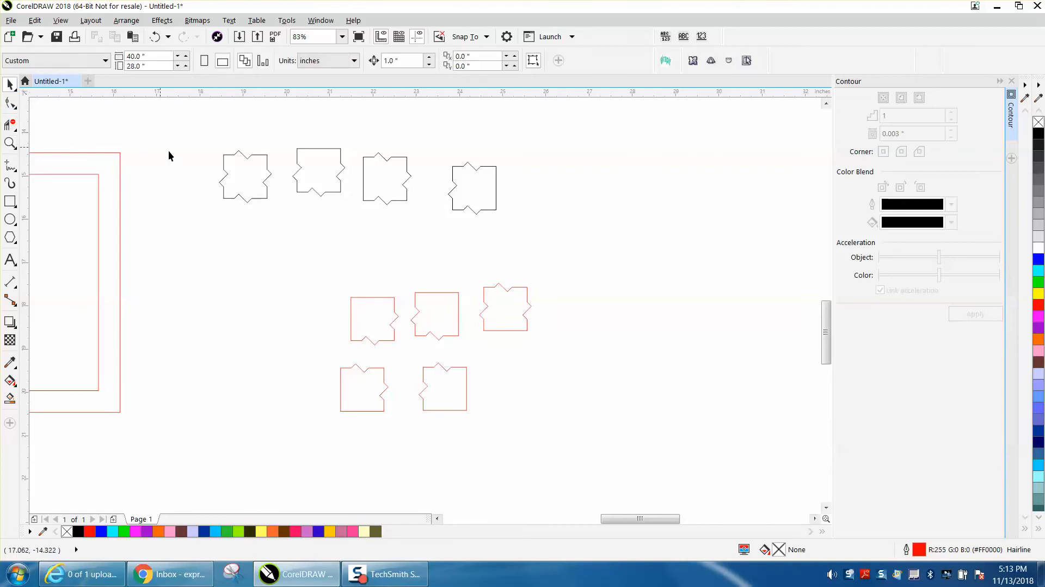
{"action": "left_click", "coordinate": [266, 178]}
{"action": "left_click_drag", "start_coordinate": [250, 175], "coordinate": [324, 242]}
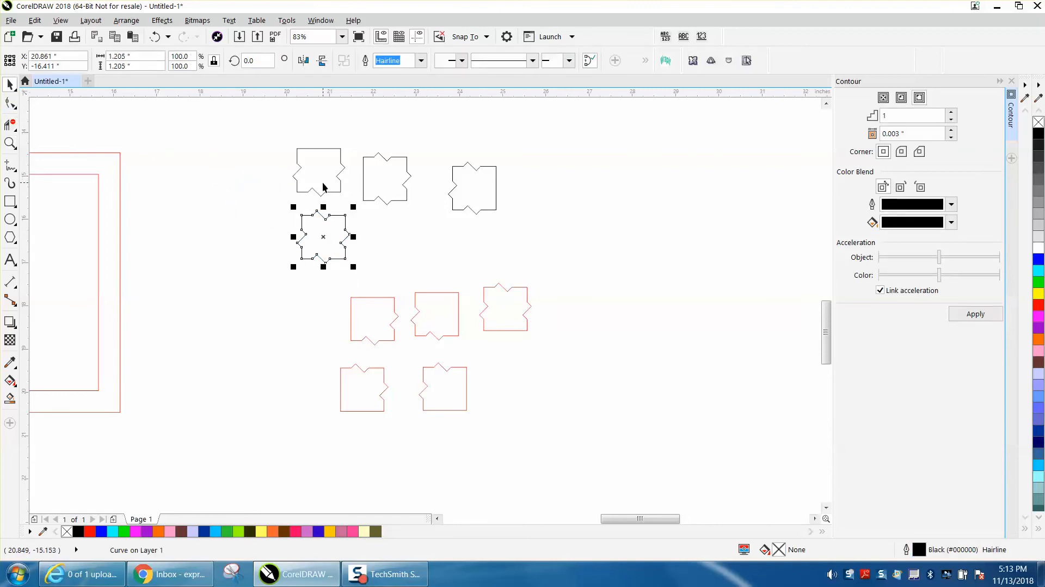
Arrange the contoured left-edge and right-edge pieces on either side of the interior piece, with the top-edge piece above it.
{"action": "left_click", "coordinate": [364, 188]}
{"action": "key", "text": "F10"}
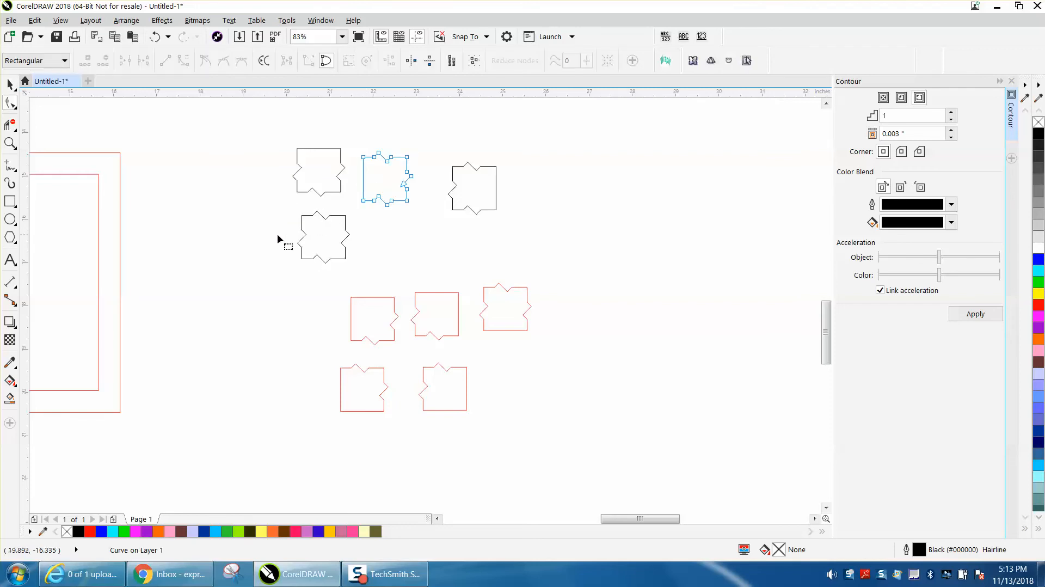
{"action": "left_click", "coordinate": [9, 85]}
{"action": "left_click_drag", "start_coordinate": [388, 182], "coordinate": [276, 242]}
{"action": "left_click", "coordinate": [481, 215]}
{"action": "left_click", "coordinate": [482, 210]}
{"action": "left_click_drag", "start_coordinate": [475, 188], "coordinate": [377, 236]}
{"action": "left_click_drag", "start_coordinate": [330, 193], "coordinate": [334, 205]}
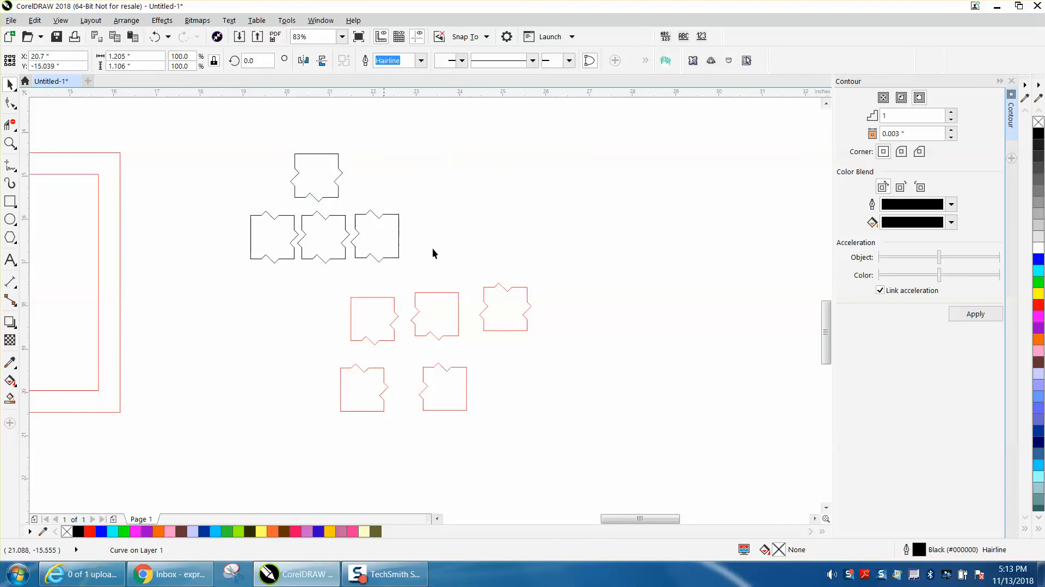
Place the red bottom-edge piece below the interior piece and the two left corner pieces at the upper-left and lower-left of the arrangement.
{"action": "left_click", "coordinate": [508, 329]}
{"action": "left_click_drag", "start_coordinate": [508, 303], "coordinate": [325, 293]}
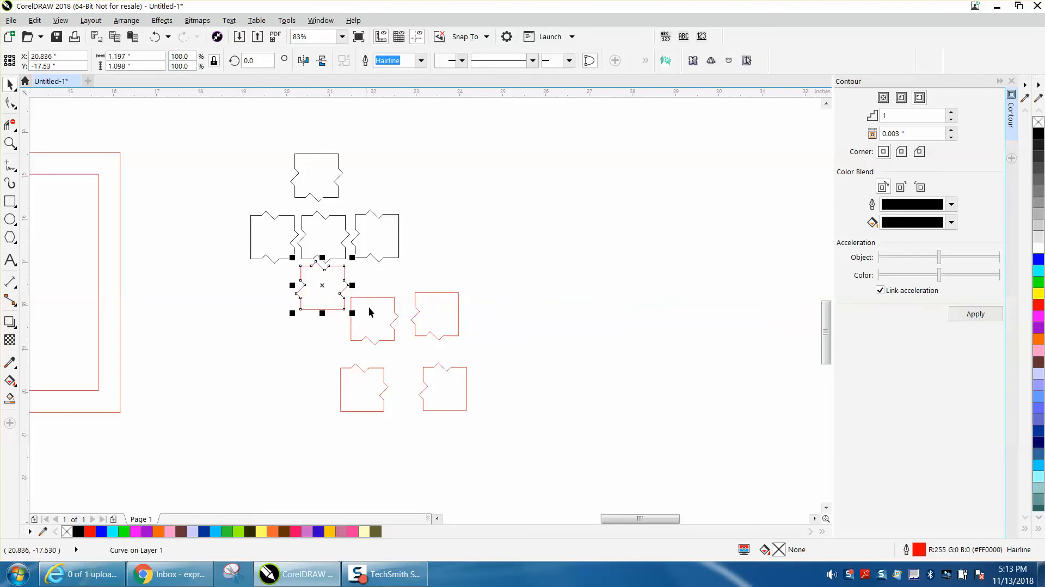
{"action": "left_click", "coordinate": [378, 305]}
{"action": "left_click_drag", "start_coordinate": [375, 322], "coordinate": [265, 186]}
{"action": "left_click", "coordinate": [377, 387]}
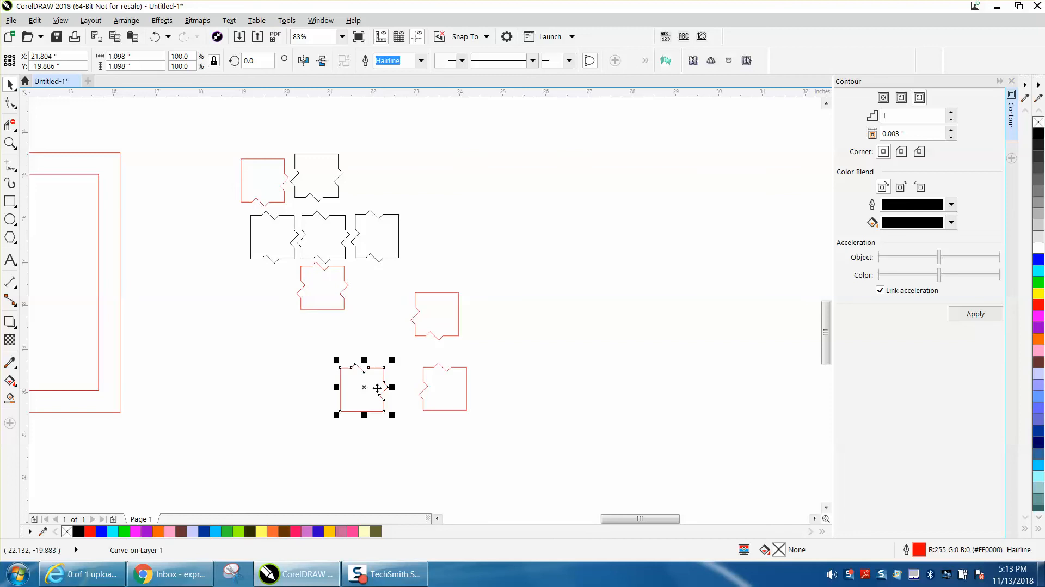
{"action": "left_click_drag", "start_coordinate": [362, 385], "coordinate": [276, 291]}
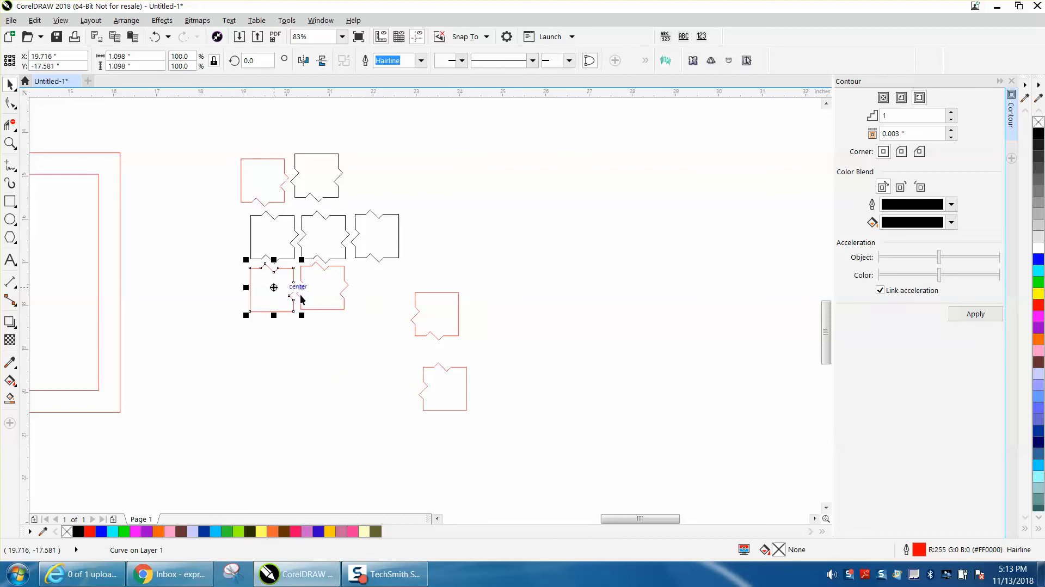
Place the two right corner pieces at the arrangement's upper-right and lower-right, and shift the bottom-left corner piece further down.
{"action": "left_click", "coordinate": [437, 315]}
{"action": "left_click_drag", "start_coordinate": [436, 316], "coordinate": [371, 185]}
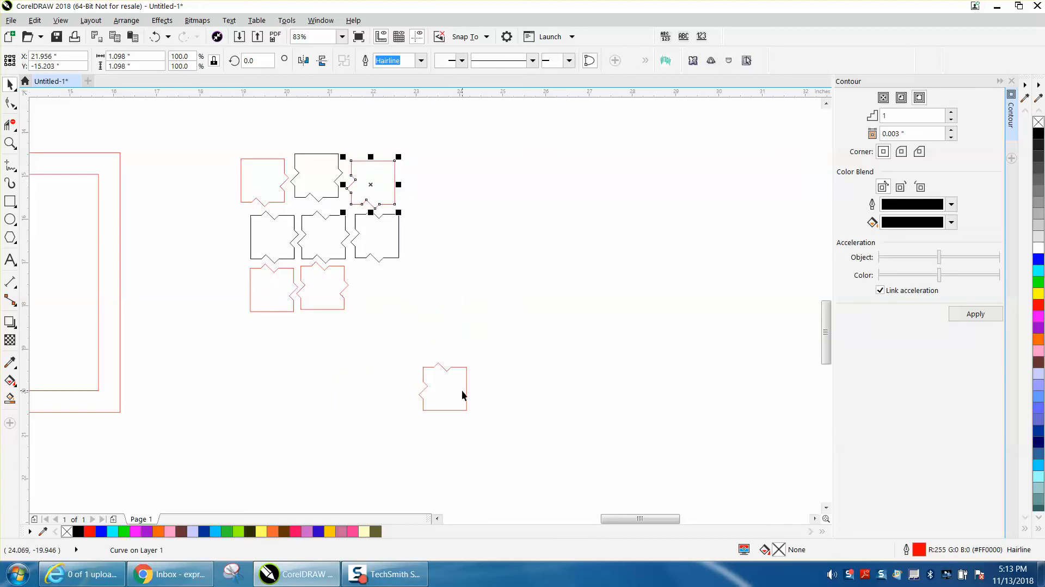
{"action": "left_click", "coordinate": [458, 370]}
{"action": "left_click_drag", "start_coordinate": [456, 375], "coordinate": [385, 361]}
{"action": "left_click_drag", "start_coordinate": [281, 314], "coordinate": [275, 375]}
Stack two copies of the right-edge piece below it at 1 inch spacing and move the bottom-right corner piece beneath them.
{"action": "left_click", "coordinate": [398, 223]}
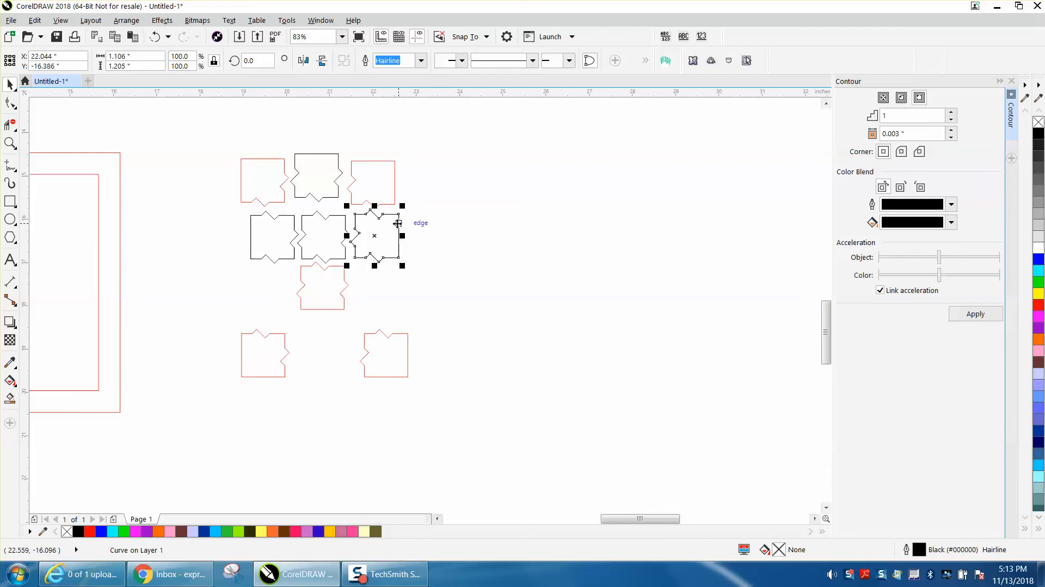
{"action": "key", "text": "plus"}
{"action": "key", "text": "Down"}
{"action": "key", "text": "Down"}
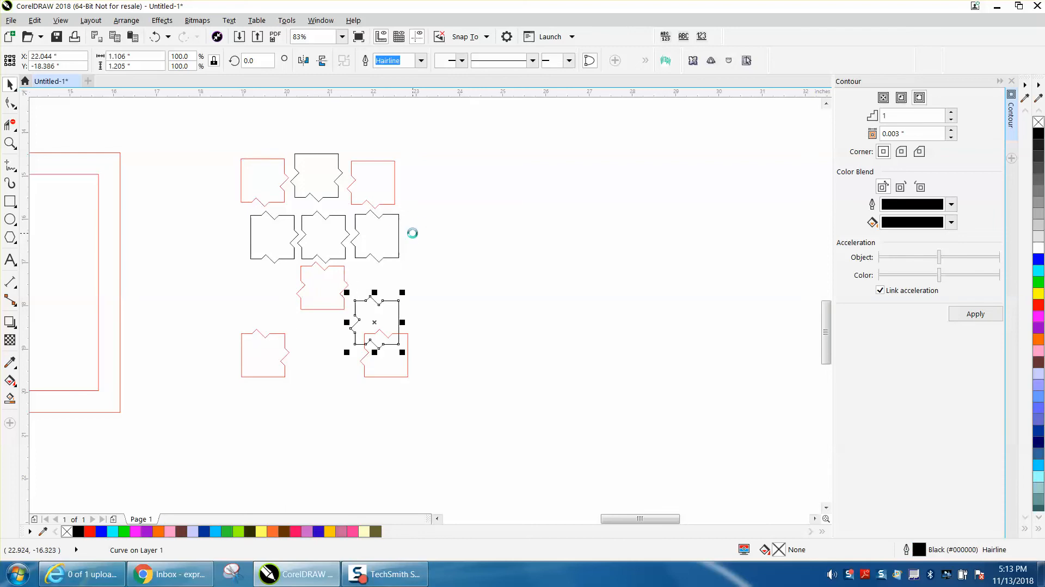
{"action": "key", "text": "Up"}
{"action": "key", "text": "plus"}
{"action": "key", "text": "Down"}
{"action": "left_click_drag", "start_coordinate": [409, 361], "coordinate": [400, 383]}
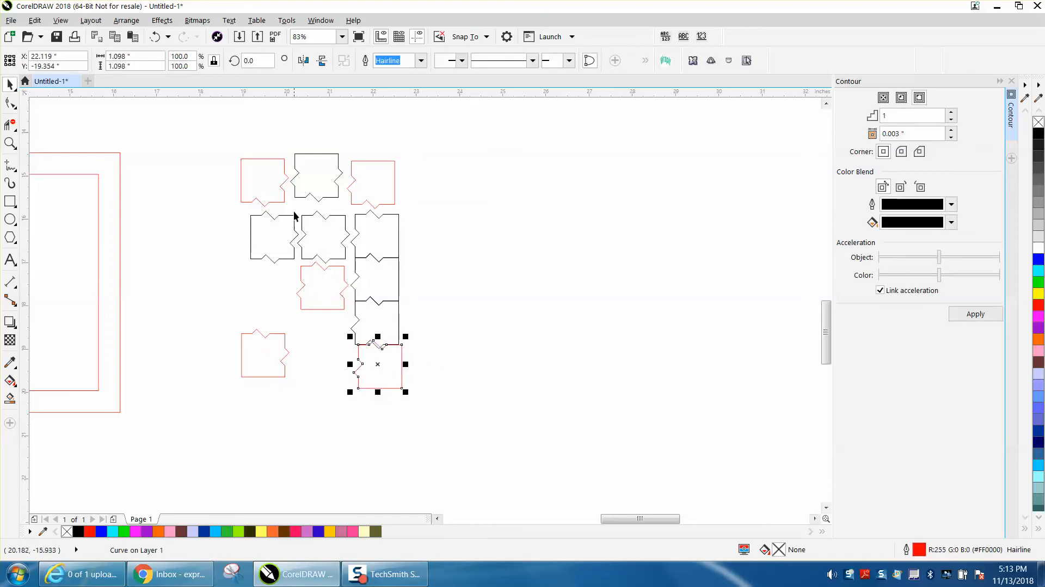
Make two copies of the top-edge piece to its right, spaced 3 inches apart.
{"action": "left_click_drag", "start_coordinate": [333, 157], "coordinate": [544, 150]}
{"action": "left_click", "coordinate": [322, 156]}
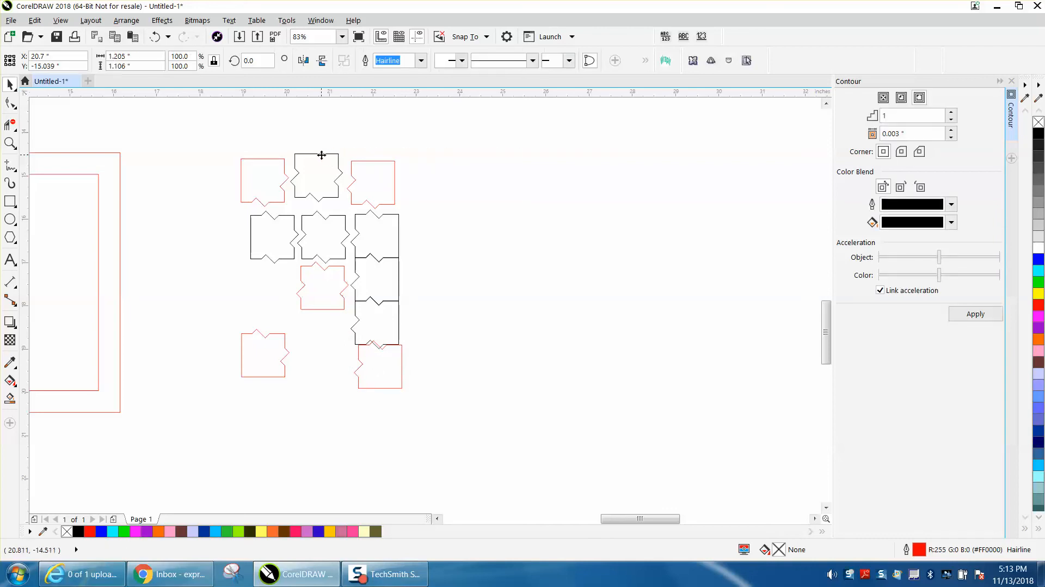
{"action": "key", "text": "plus"}
{"action": "key", "text": "Right"}
{"action": "key", "text": "Right"}
{"action": "key", "text": "Right"}
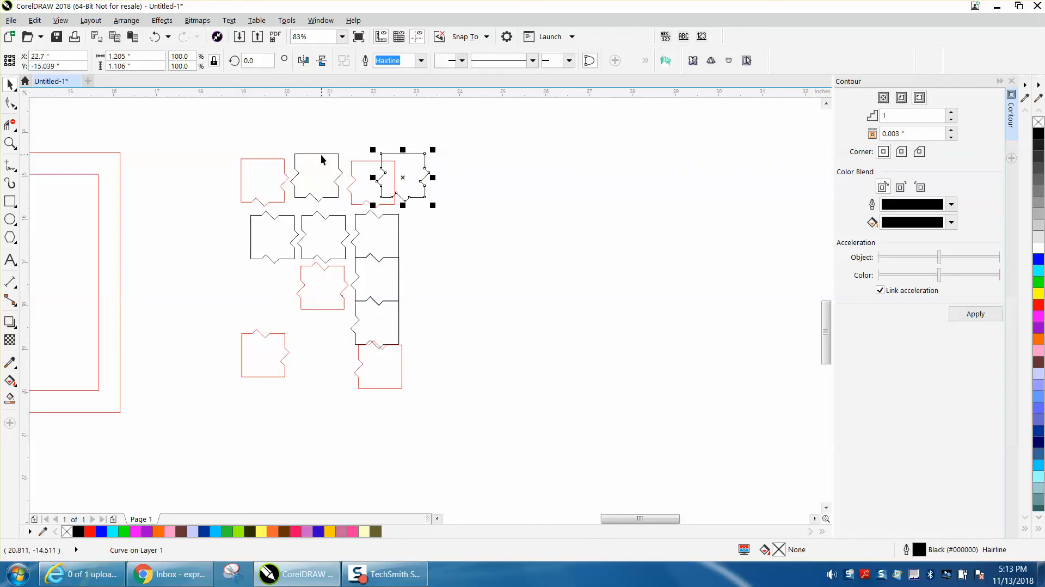
{"action": "key", "text": "plus"}
{"action": "key", "text": "Right"}
{"action": "key", "text": "Right"}
{"action": "key", "text": "Right"}
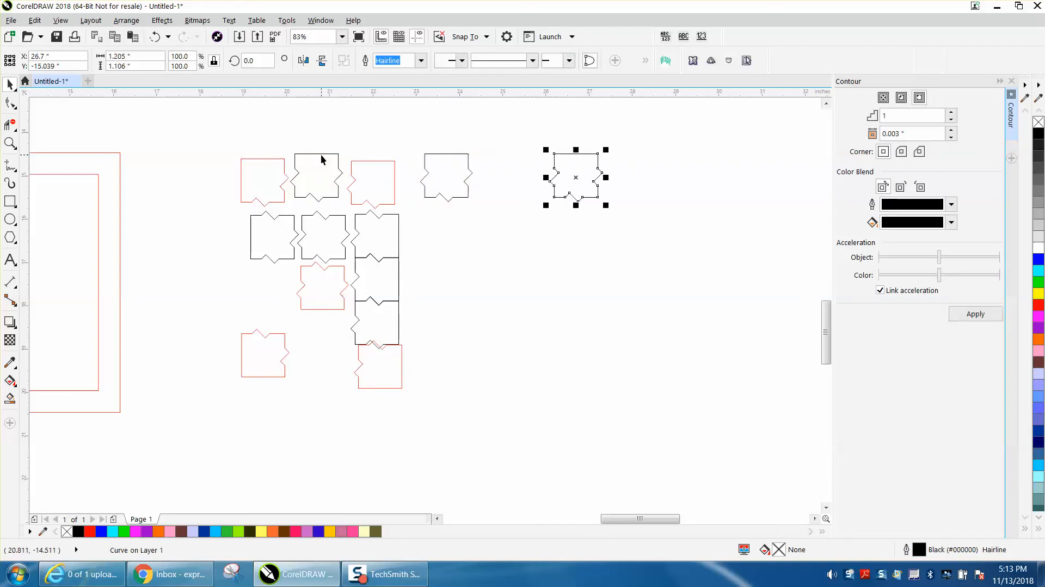
Line up the three top-edge pieces in a row above the layout, with the top-left and top-right corner pieces at its ends.
{"action": "left_click_drag", "start_coordinate": [439, 159], "coordinate": [354, 108]}
{"action": "left_click_drag", "start_coordinate": [560, 155], "coordinate": [403, 112]}
{"action": "left_click_drag", "start_coordinate": [318, 159], "coordinate": [320, 111]}
{"action": "left_click", "coordinate": [269, 150]}
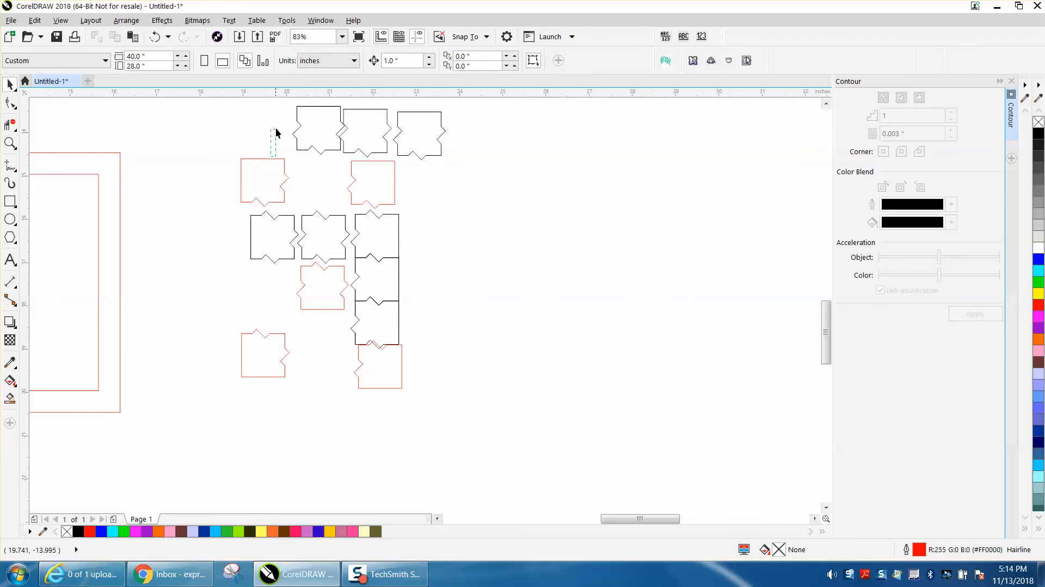
{"action": "left_click_drag", "start_coordinate": [269, 158], "coordinate": [281, 113]}
{"action": "left_click_drag", "start_coordinate": [369, 182], "coordinate": [472, 131]}
Place the three right-edge pieces in a column below the top-right corner piece, with the bottom-right corner piece beneath them.
{"action": "left_click_drag", "start_coordinate": [392, 223], "coordinate": [489, 171]}
{"action": "left_click_drag", "start_coordinate": [386, 273], "coordinate": [476, 234]}
{"action": "left_click", "coordinate": [384, 315]}
{"action": "left_click_drag", "start_coordinate": [384, 315], "coordinate": [482, 281]}
{"action": "left_click_drag", "start_coordinate": [401, 359], "coordinate": [501, 331]}
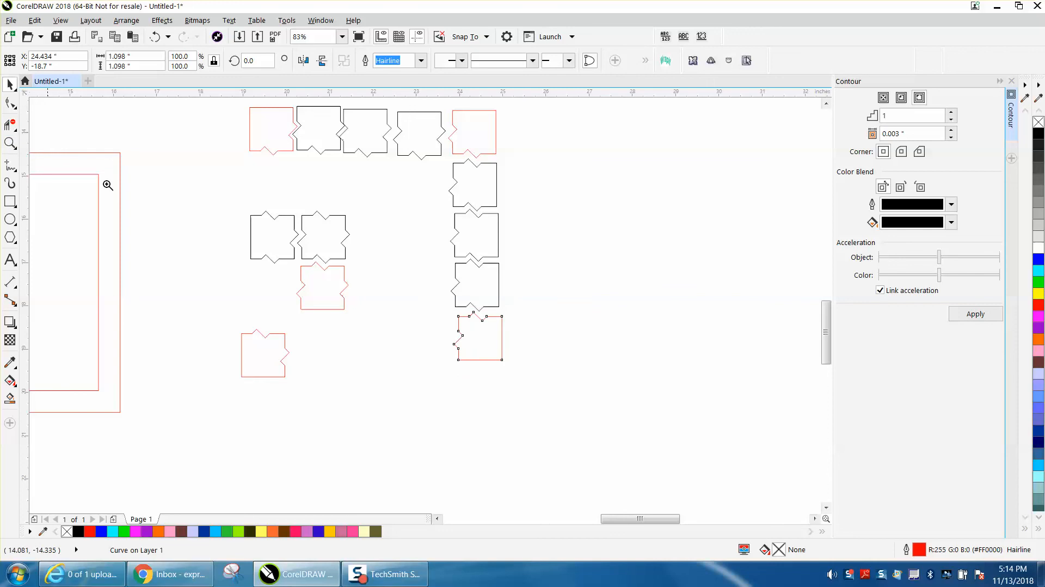
Snap the bottom-right corner piece against the lowest right-edge piece so their zigzag edges interlock.
{"action": "key", "text": "z"}
{"action": "left_click_drag", "start_coordinate": [589, 425], "coordinate": [589, 426]}
{"action": "left_click", "coordinate": [11, 84]}
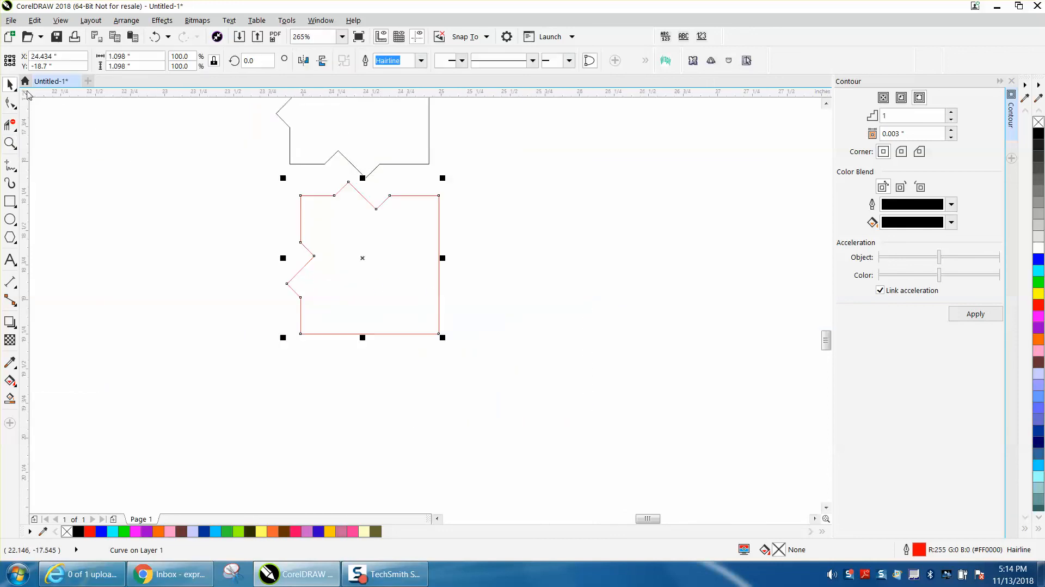
{"action": "left_click_drag", "start_coordinate": [350, 182], "coordinate": [338, 152]}
{"action": "scroll", "coordinate": [396, 223], "scroll_direction": "down", "scroll_amount": 4}
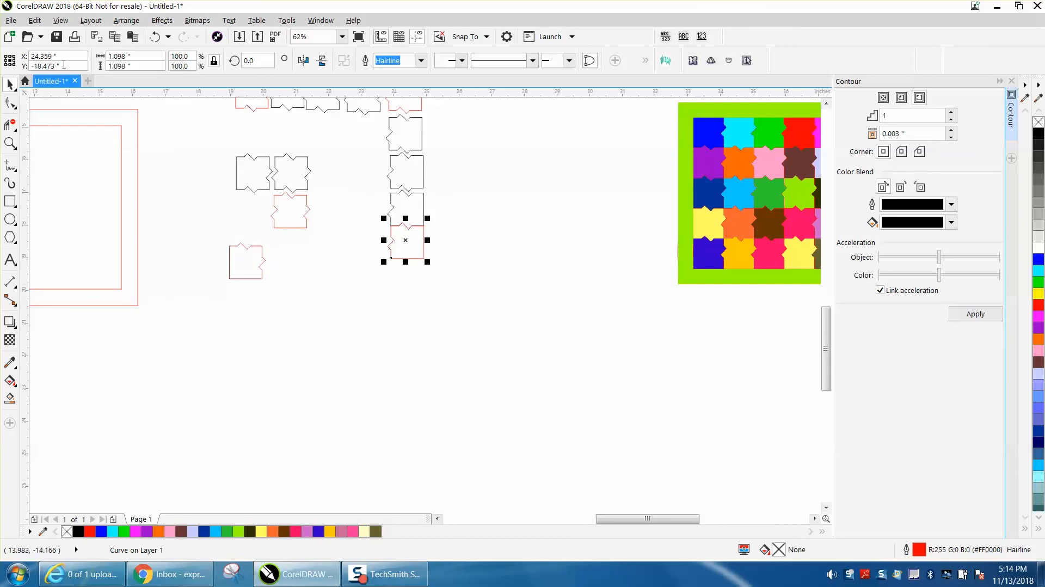
{"action": "left_click", "coordinate": [61, 20]}
{"action": "mouse_move", "coordinate": [102, 325]}
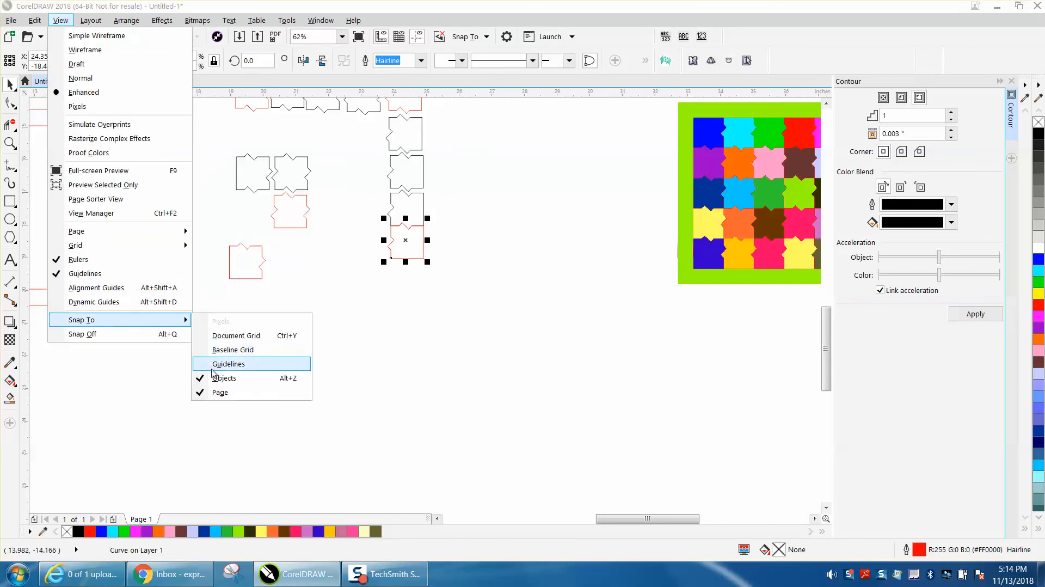
{"action": "left_click", "coordinate": [14, 90]}
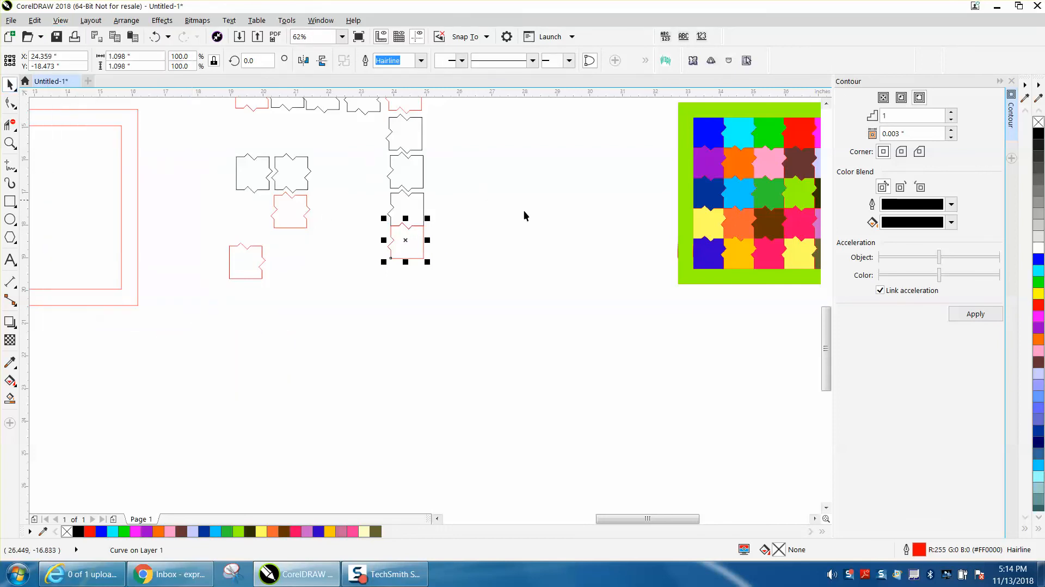
Snap the middle and upper right-edge pieces and the top-right corner piece down onto the right column so all edges interlock.
{"action": "scroll", "coordinate": [826, 348], "scroll_direction": "up", "scroll_amount": 3}
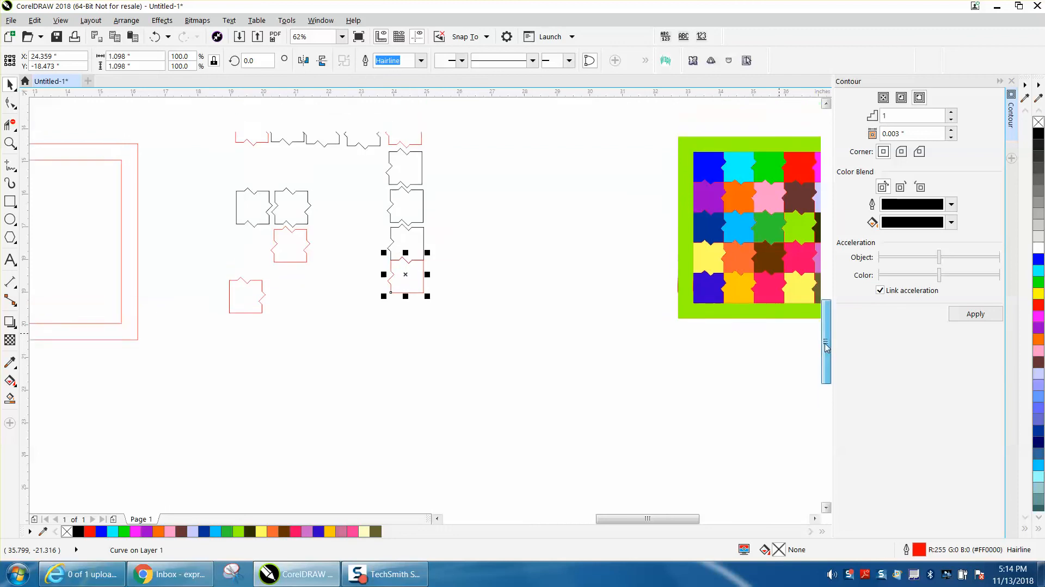
{"action": "left_click", "coordinate": [10, 144]}
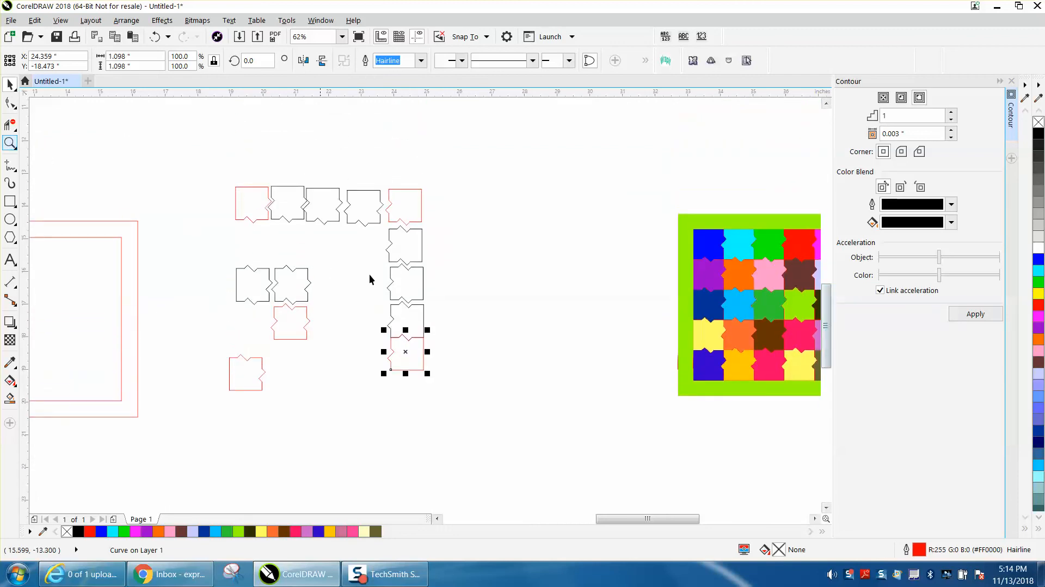
{"action": "left_click", "coordinate": [60, 144]}
{"action": "left_click_drag", "start_coordinate": [367, 186], "coordinate": [513, 388]}
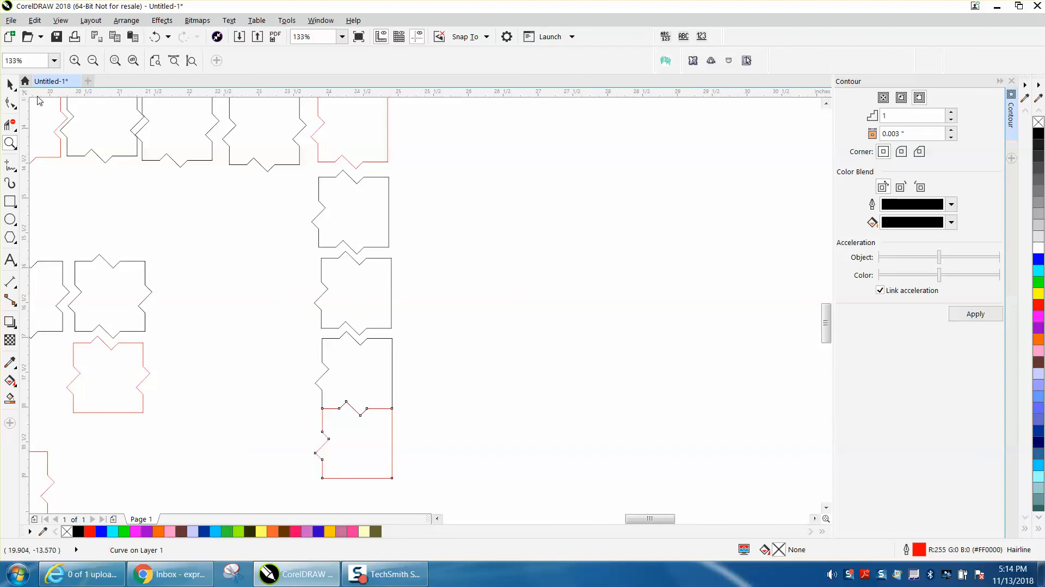
{"action": "left_click", "coordinate": [11, 85]}
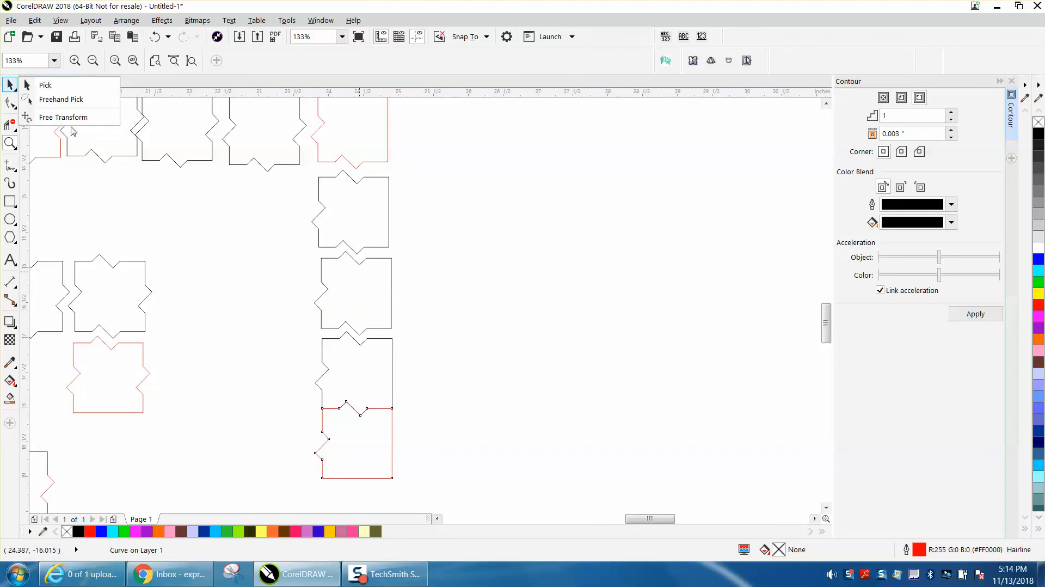
{"action": "left_click", "coordinate": [45, 85]}
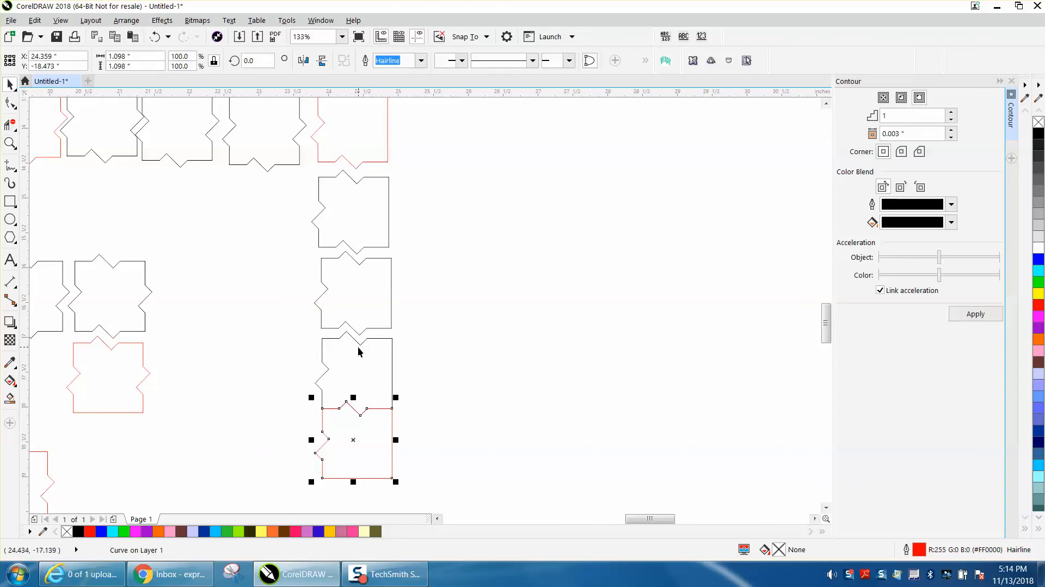
{"action": "left_click", "coordinate": [345, 326]}
{"action": "key", "text": "F10"}
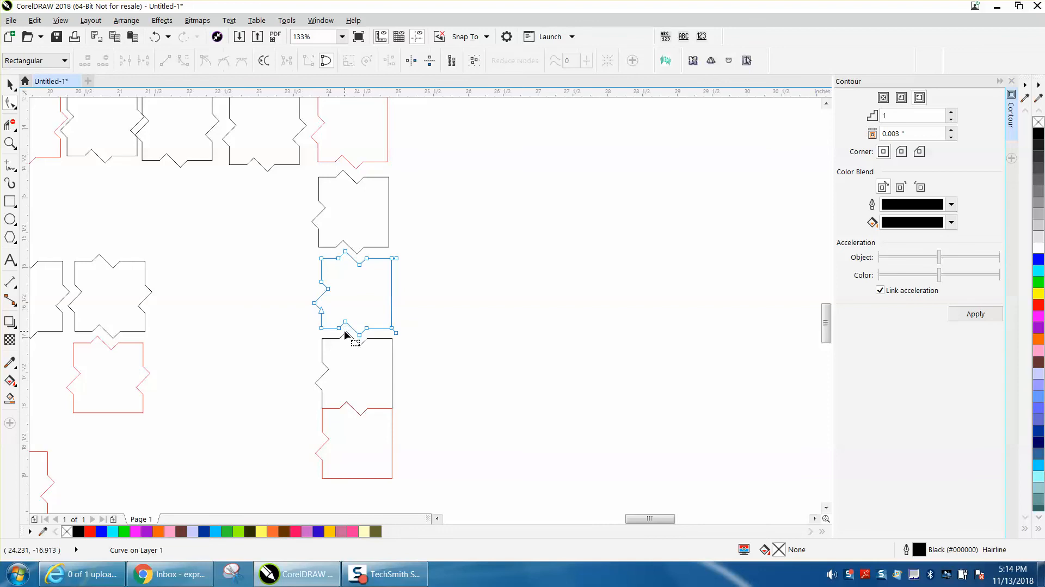
{"action": "left_click", "coordinate": [10, 85]}
{"action": "left_click_drag", "start_coordinate": [343, 317], "coordinate": [347, 334]}
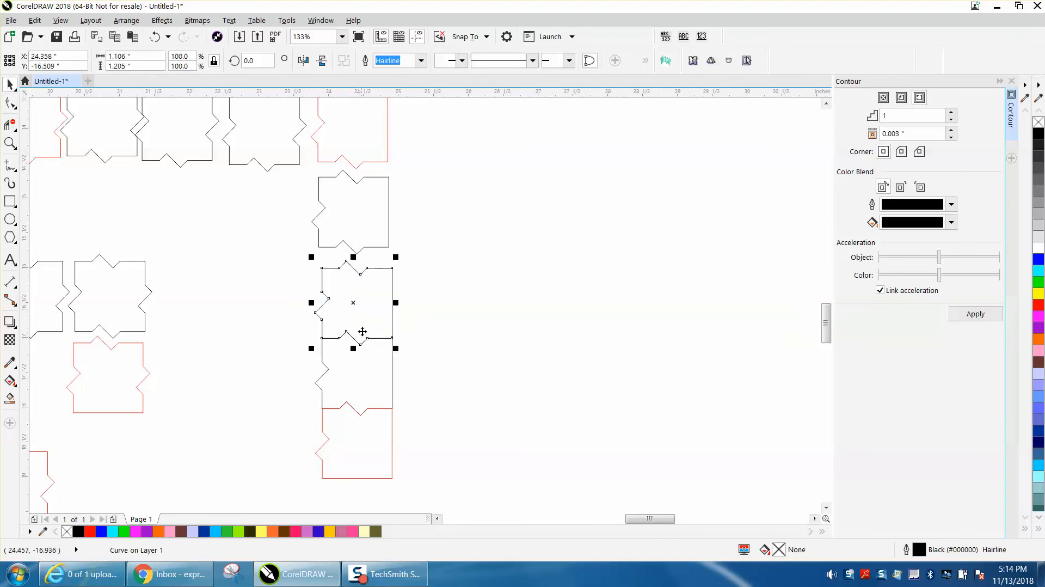
{"action": "left_click_drag", "start_coordinate": [346, 243], "coordinate": [345, 262]}
{"action": "left_click_drag", "start_coordinate": [344, 155], "coordinate": [346, 191]}
Snap the nearest top-edge piece against the inner side of the top-right corner piece.
{"action": "left_click", "coordinate": [300, 163]}
{"action": "double_click", "coordinate": [299, 163]}
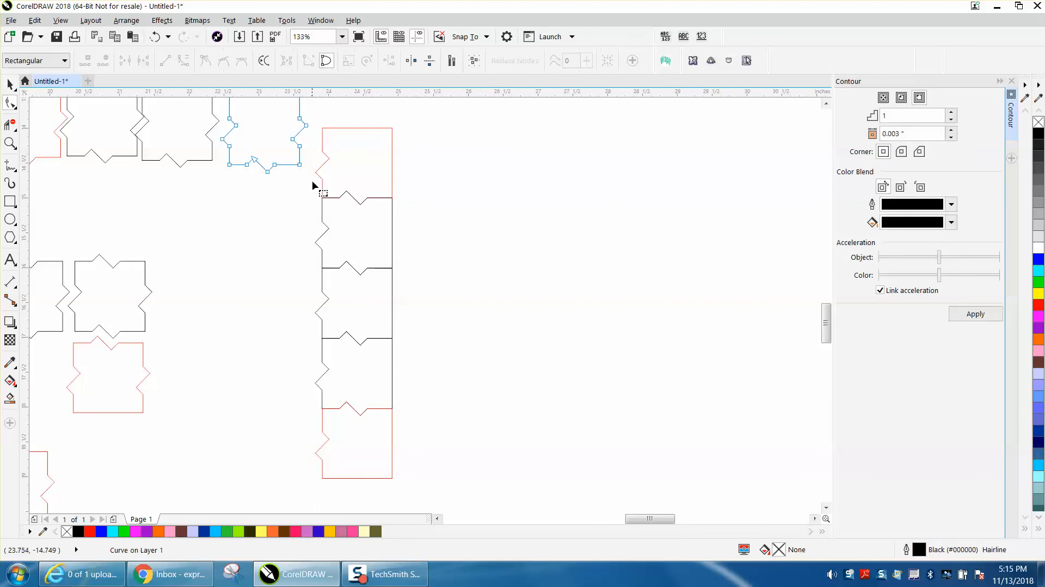
{"action": "left_click", "coordinate": [10, 83]}
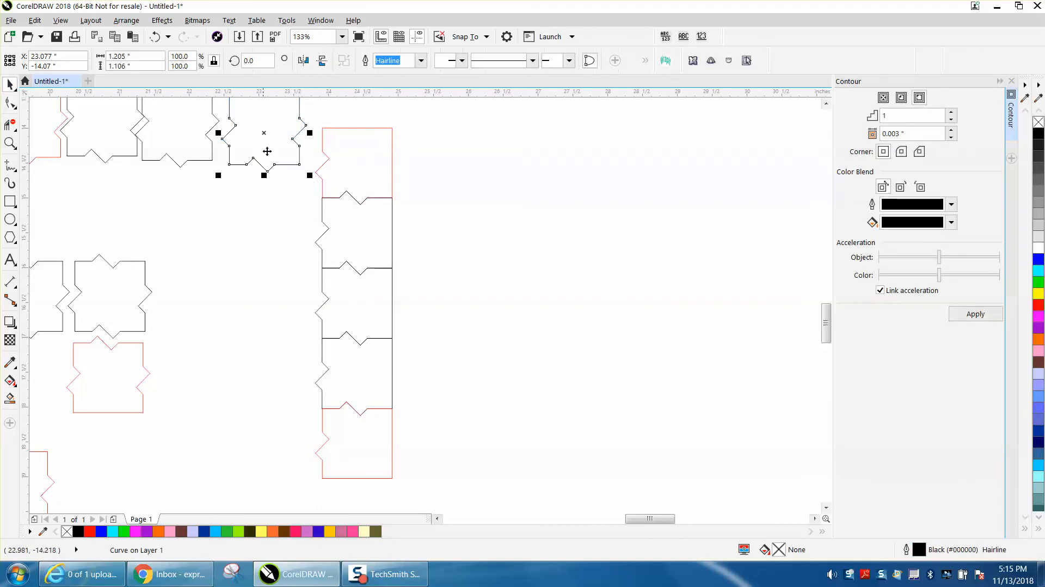
{"action": "left_click_drag", "start_coordinate": [298, 164], "coordinate": [317, 202]}
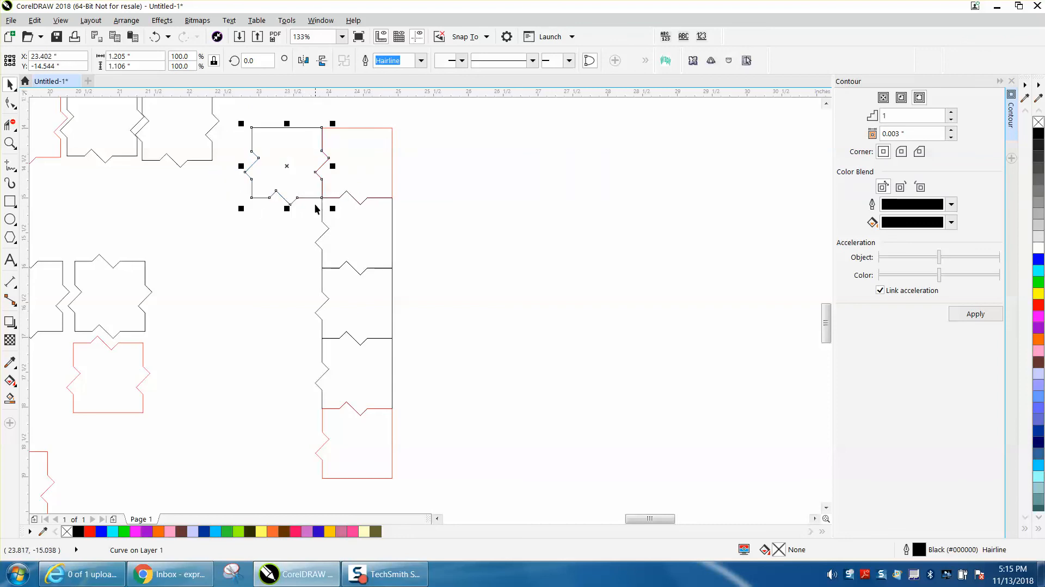
Snap the other two top-edge pieces and the top-left corner piece onto the row to complete the top edge.
{"action": "scroll", "coordinate": [316, 228], "scroll_direction": "down", "scroll_amount": 4}
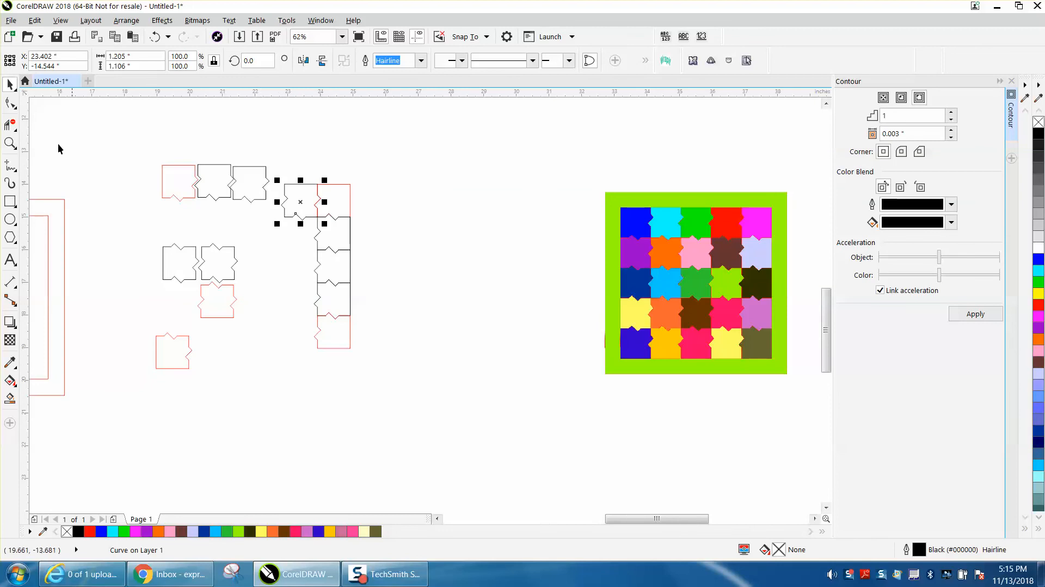
{"action": "left_click", "coordinate": [10, 143]}
{"action": "left_click_drag", "start_coordinate": [148, 157], "coordinate": [440, 317]}
{"action": "left_click", "coordinate": [10, 85]}
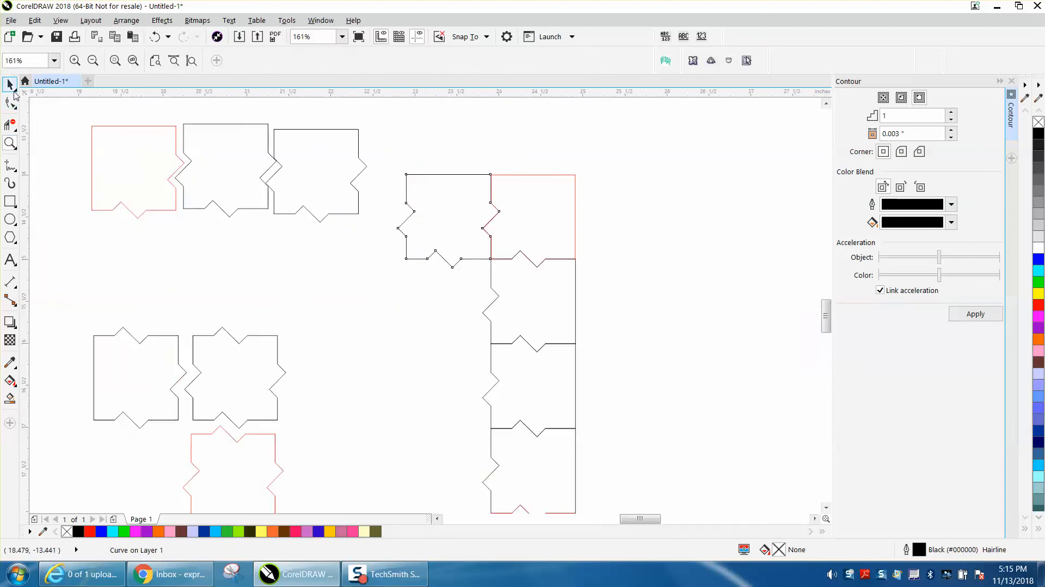
{"action": "left_click", "coordinate": [352, 185]}
{"action": "left_click_drag", "start_coordinate": [368, 172], "coordinate": [414, 212]}
{"action": "left_click_drag", "start_coordinate": [275, 162], "coordinate": [325, 212]}
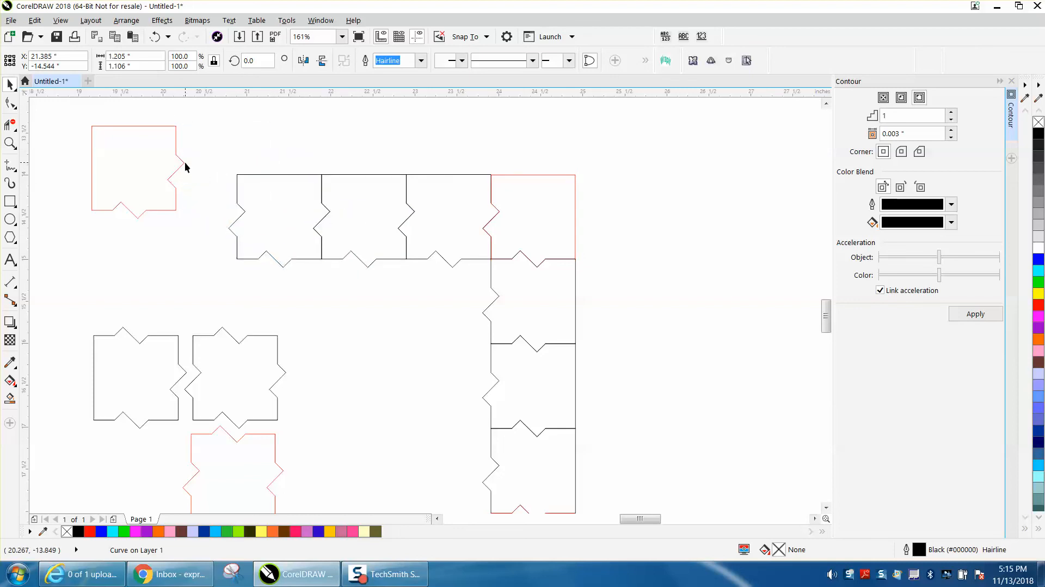
{"action": "left_click_drag", "start_coordinate": [185, 162], "coordinate": [240, 212]}
Move the interior piece inside the layout, the left-edge piece below the top-left corner, and the bottom-edge piece beside the bottom-right corner.
{"action": "scroll", "coordinate": [266, 261], "scroll_direction": "down", "scroll_amount": 2}
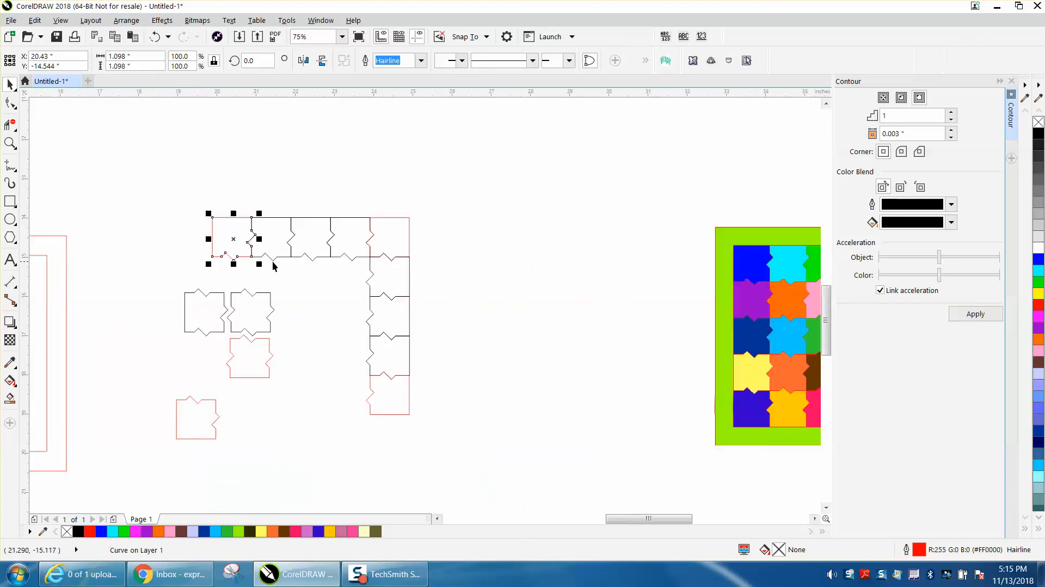
{"action": "left_click_drag", "start_coordinate": [228, 320], "coordinate": [308, 303]}
{"action": "left_click_drag", "start_coordinate": [225, 310], "coordinate": [248, 284]}
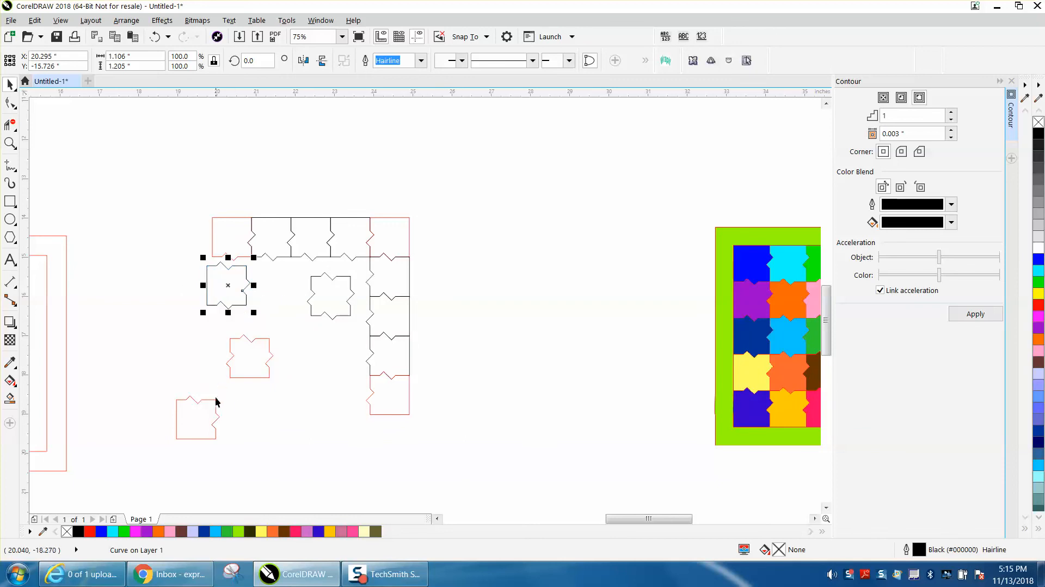
{"action": "left_click_drag", "start_coordinate": [248, 377], "coordinate": [315, 412]}
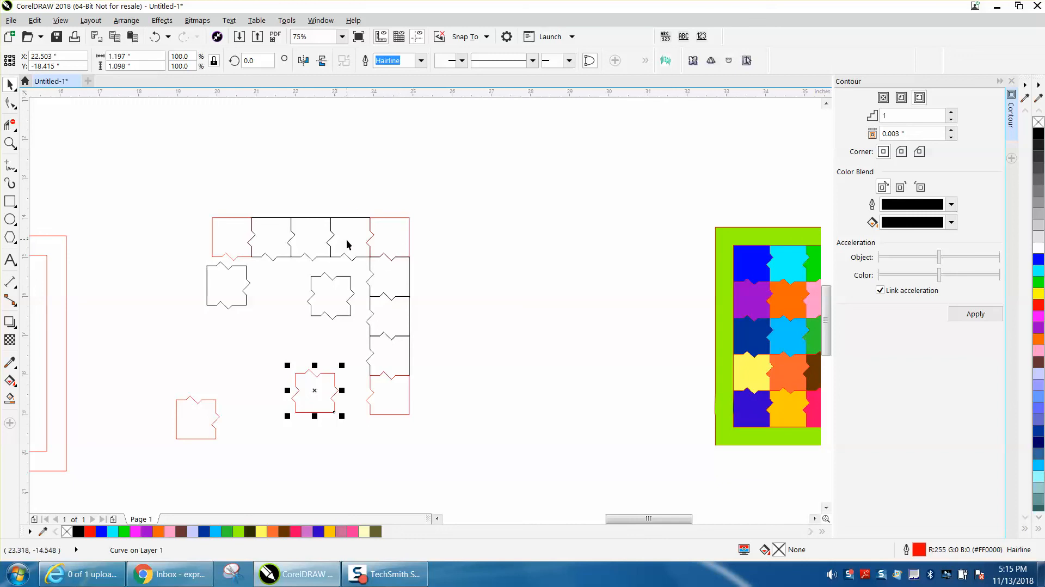
Examine the joint between the top-right corner piece and its neighbouring top-edge piece, and inspect the square frame outlines.
{"action": "left_click", "coordinate": [10, 144]}
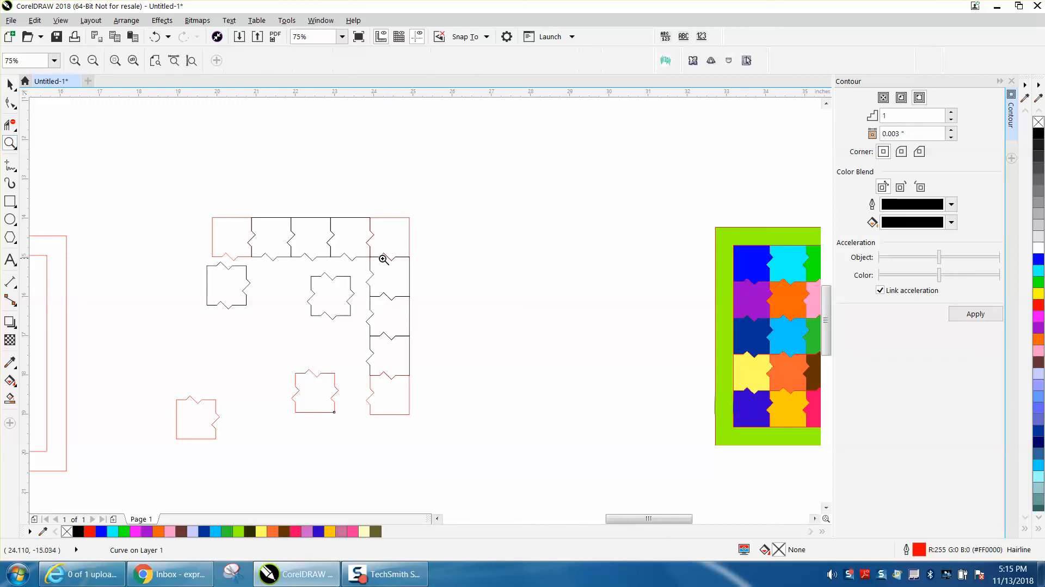
{"action": "left_click_drag", "start_coordinate": [383, 224], "coordinate": [384, 226]}
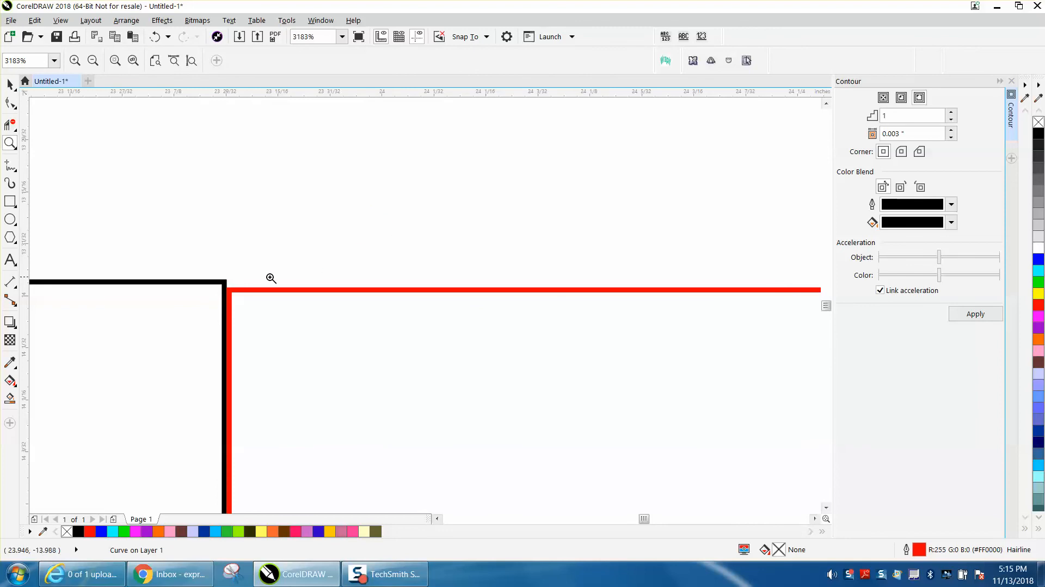
{"action": "scroll", "coordinate": [220, 280], "scroll_direction": "down", "scroll_amount": 4}
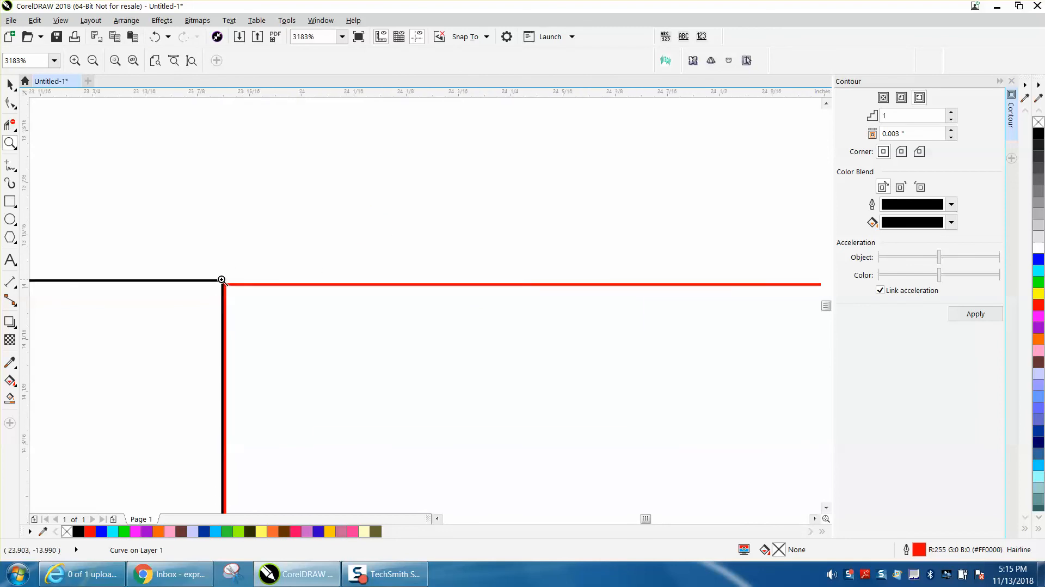
{"action": "scroll", "coordinate": [334, 303], "scroll_direction": "down", "scroll_amount": 3}
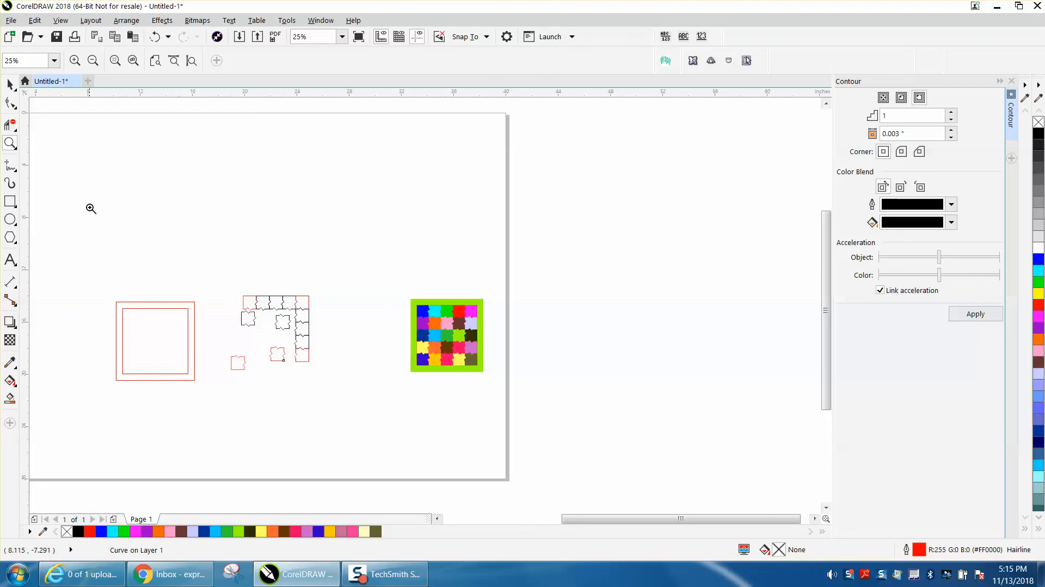
{"action": "left_click_drag", "start_coordinate": [105, 294], "coordinate": [264, 387]}
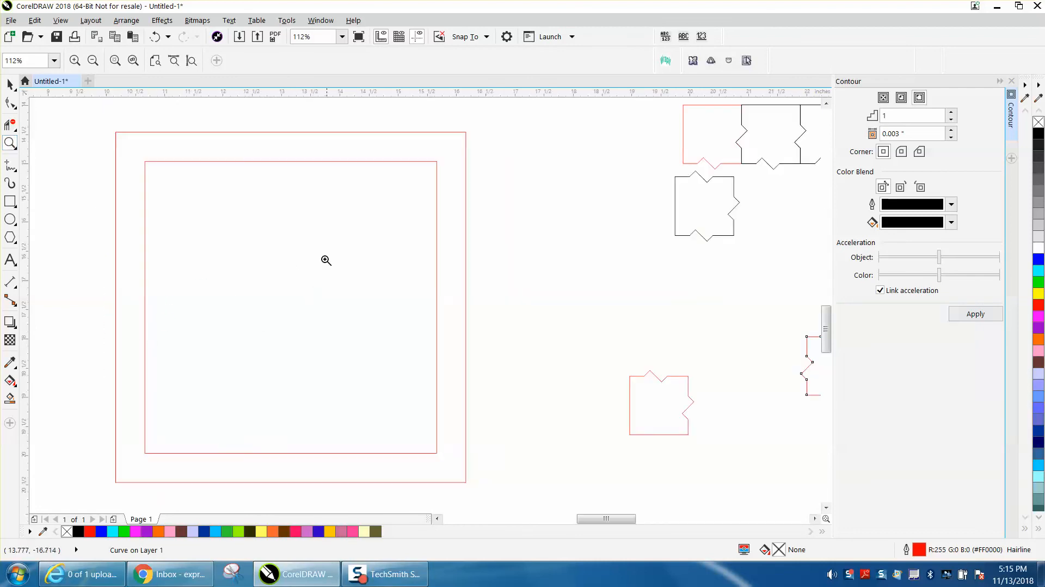
{"action": "scroll", "coordinate": [317, 293], "scroll_direction": "down", "scroll_amount": 2}
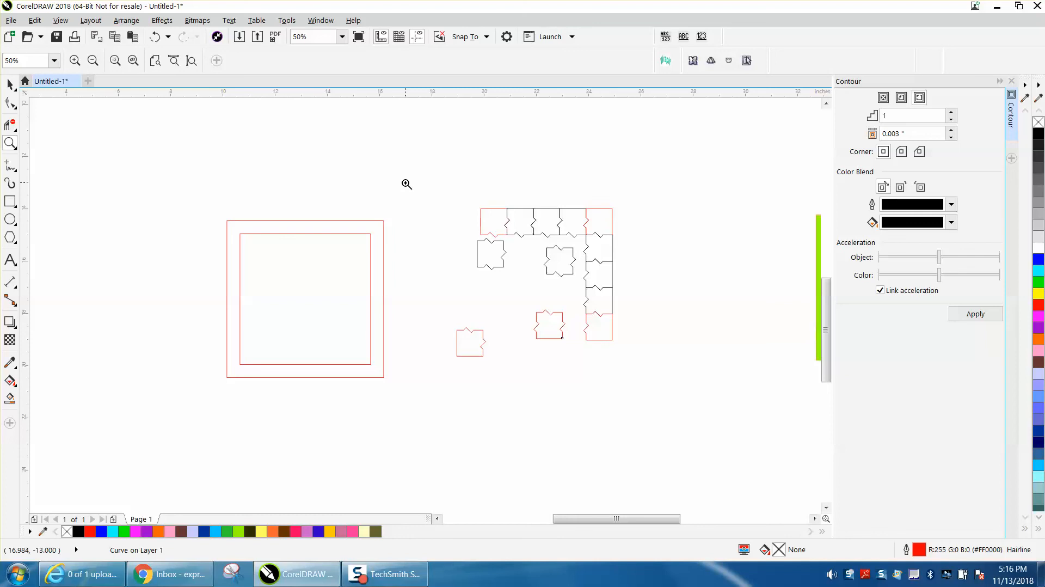
{"action": "key", "text": "F10"}
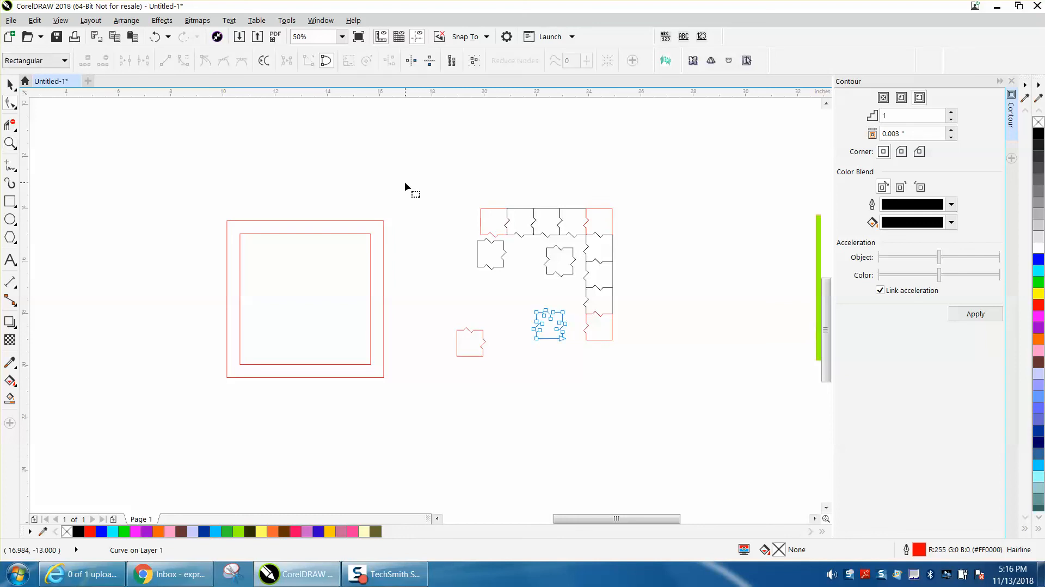